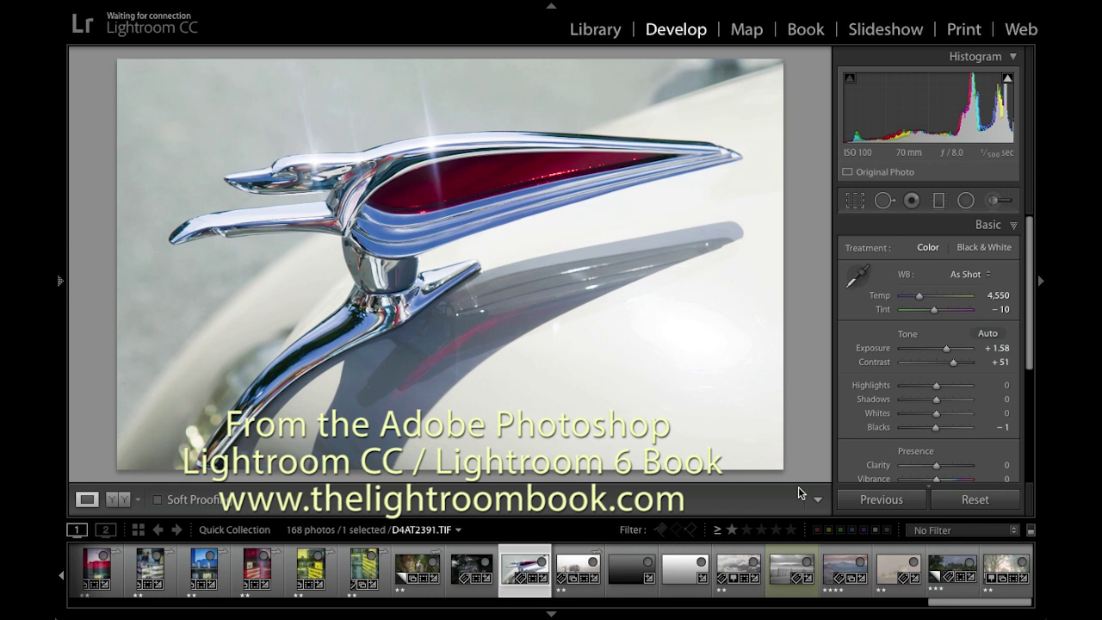
# - View the Adjustment Brush, Radial Filter and Graduated Filter settings, and close the filter settings
pyautogui.click(993, 200)
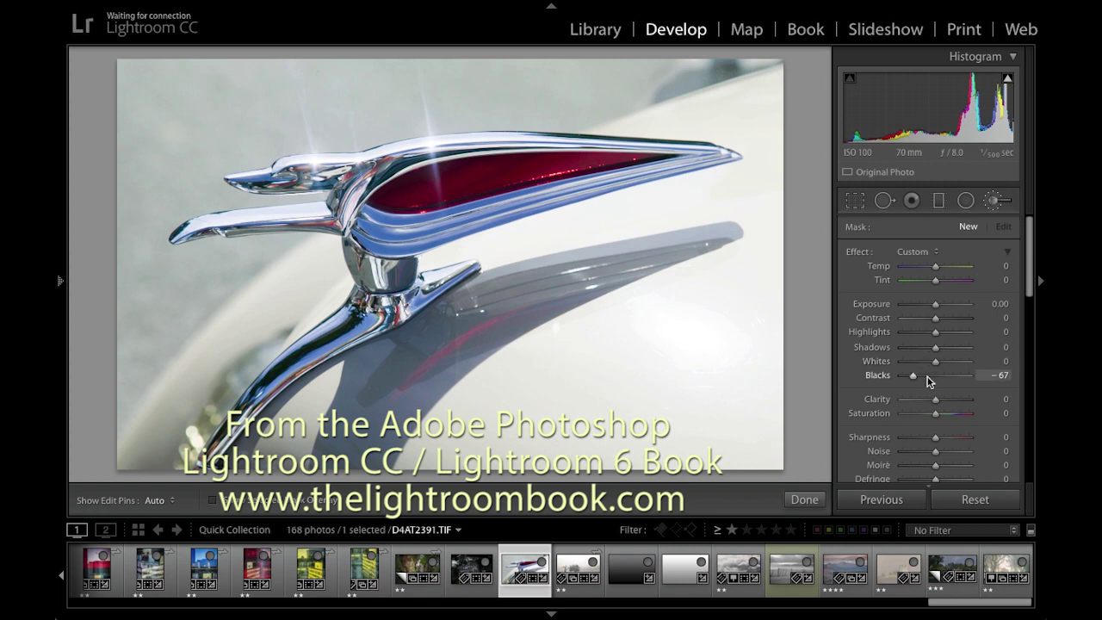
pyautogui.click(965, 201)
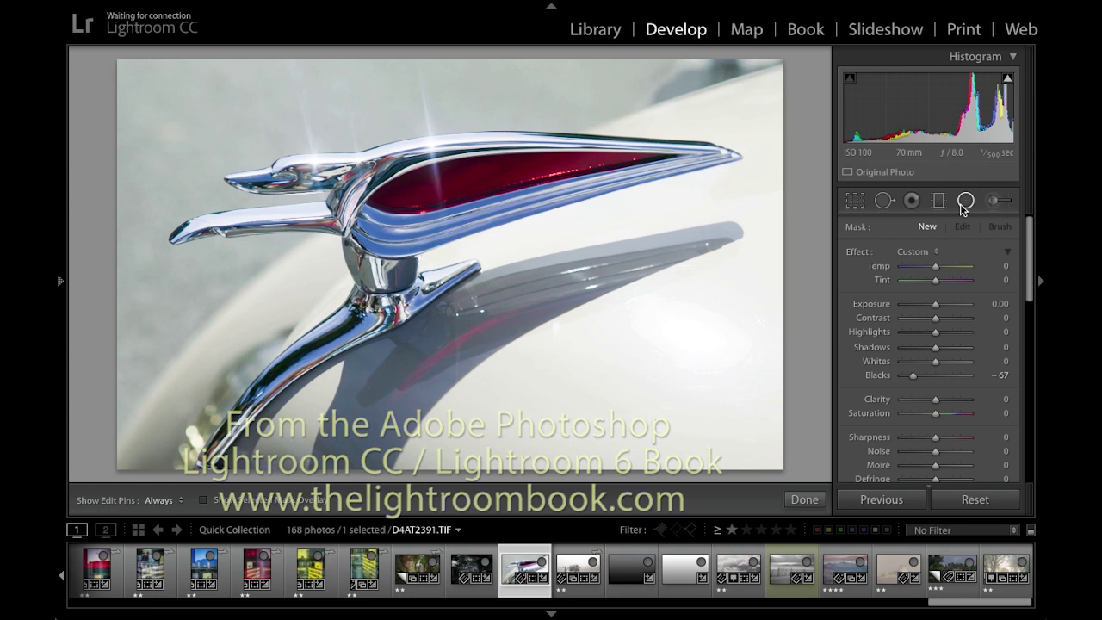
pyautogui.click(939, 205)
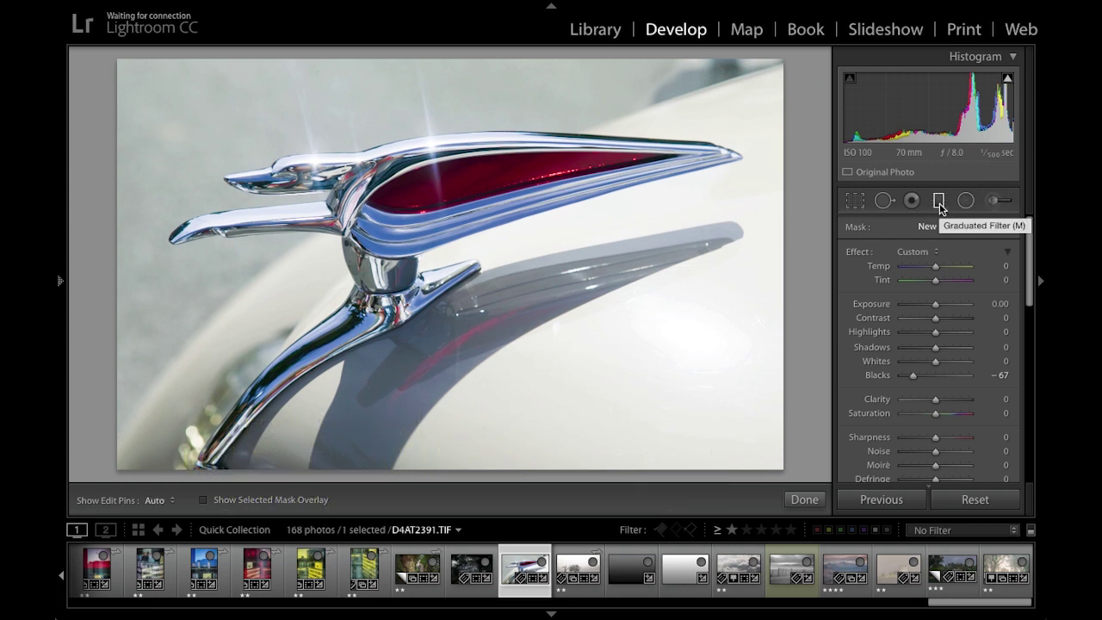
pyautogui.click(939, 203)
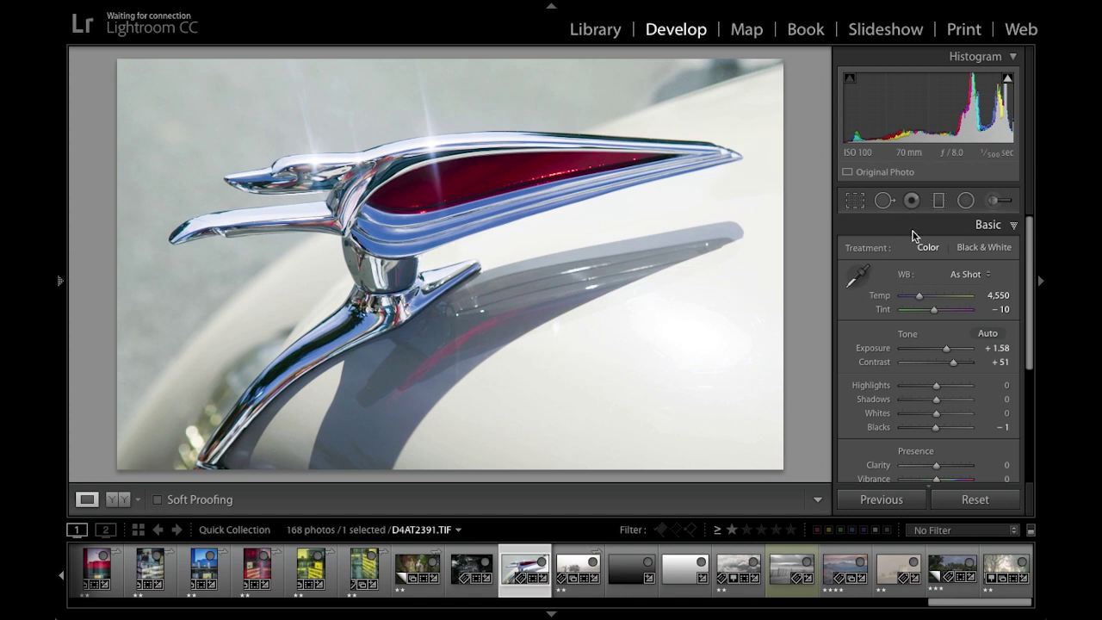
# - On darkgreygrad.tif, test Blacks at -100, -70, +59 and +99, and reset it to 0
pyautogui.click(636, 575)
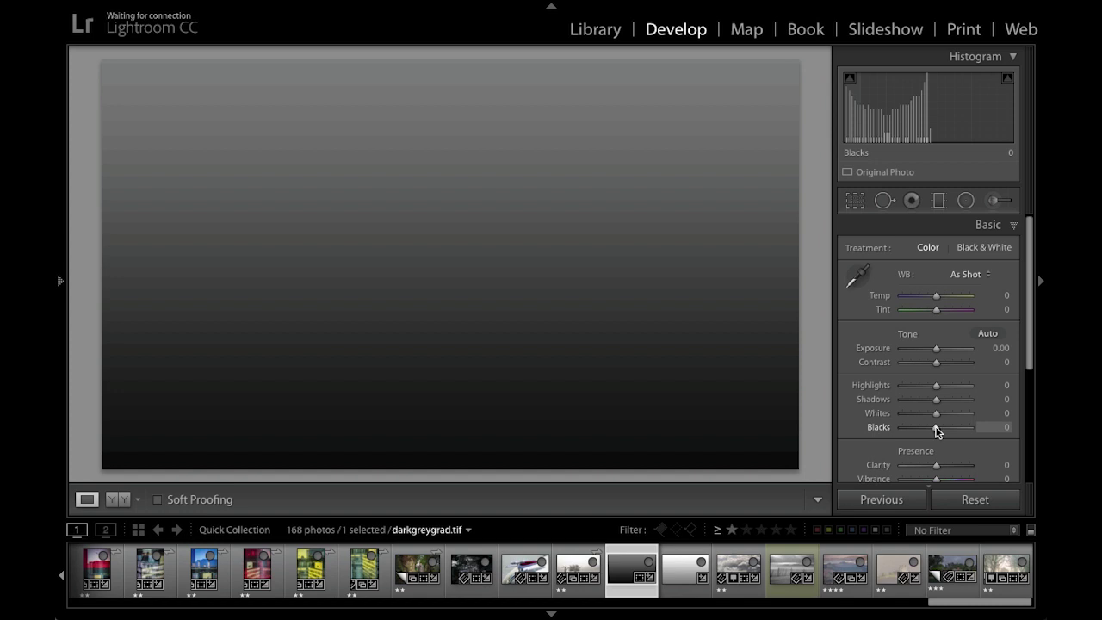
pyautogui.moveTo(935, 431); pyautogui.dragTo(900, 430)
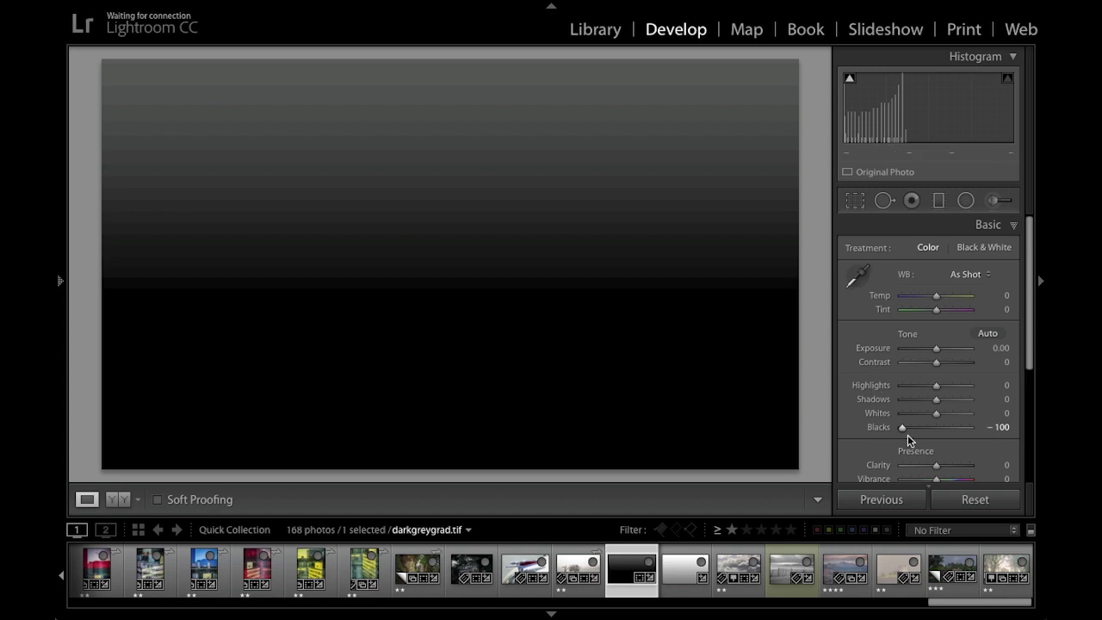
pyautogui.moveTo(903, 428); pyautogui.dragTo(912, 429)
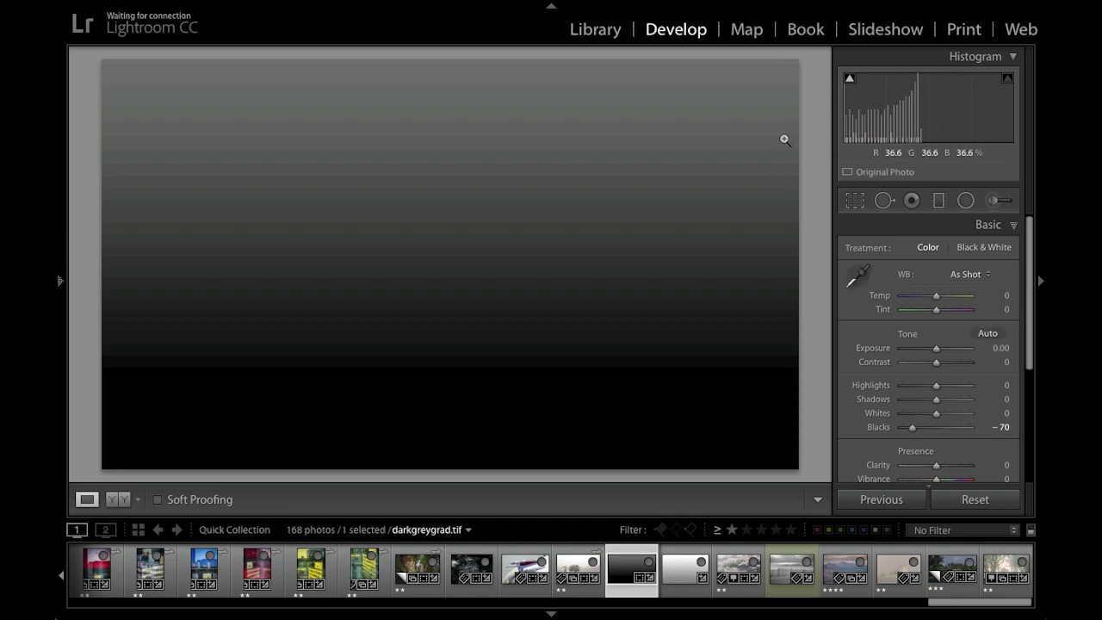
pyautogui.moveTo(913, 429); pyautogui.dragTo(954, 427)
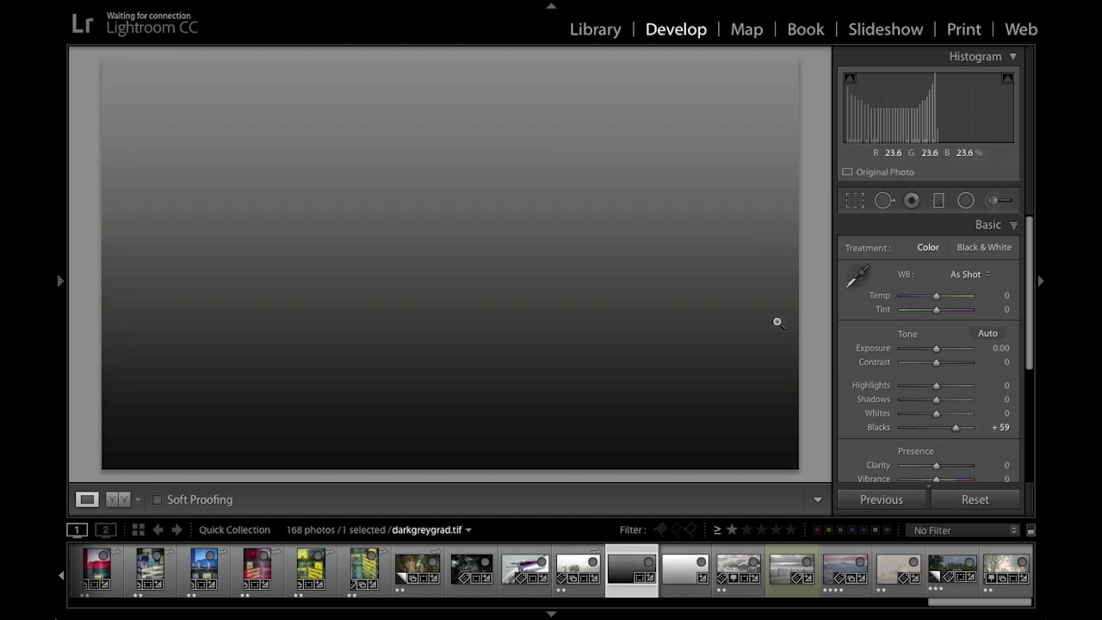
pyautogui.moveTo(957, 428); pyautogui.dragTo(970, 426)
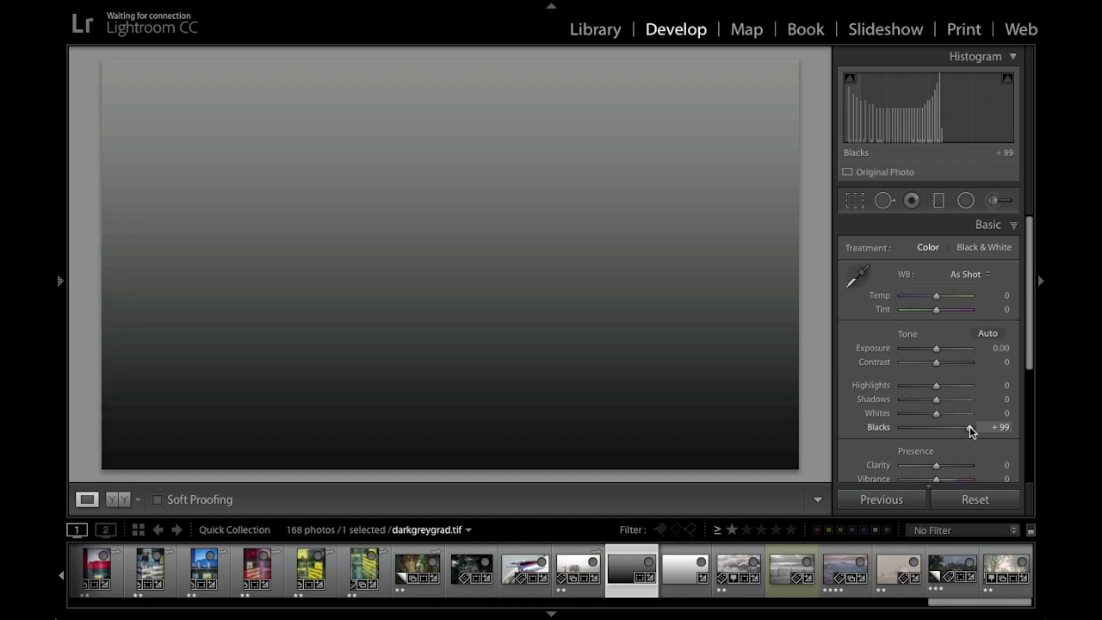
pyautogui.doubleClick(970, 428)
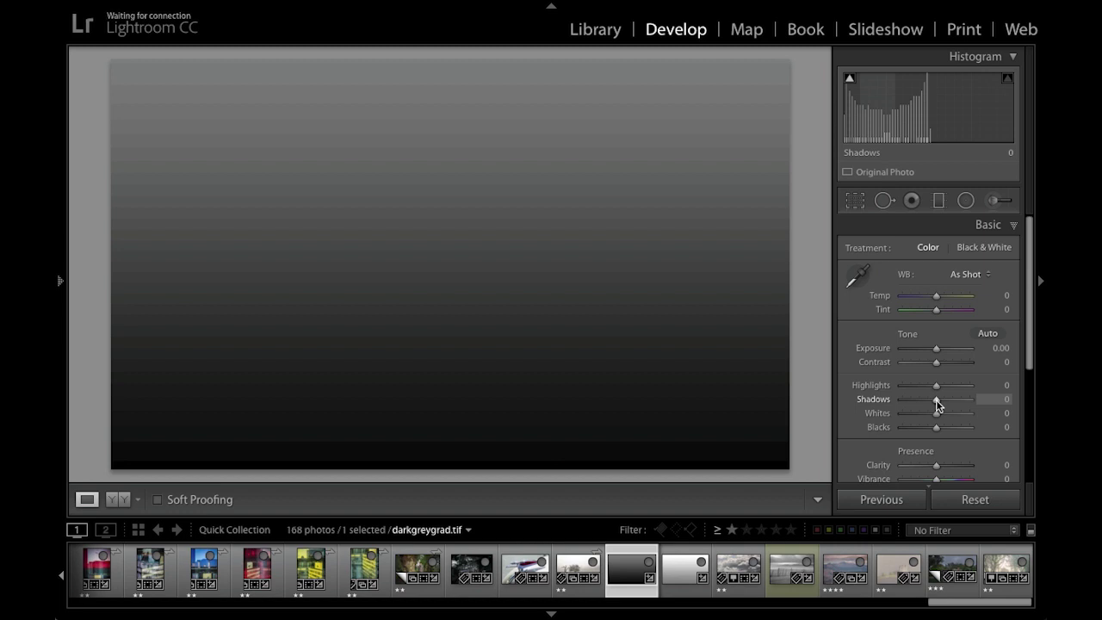
# - Test Shadows on the dark gradient at -100 and +89, and reset it to 0
pyautogui.moveTo(936, 400); pyautogui.dragTo(902, 399)
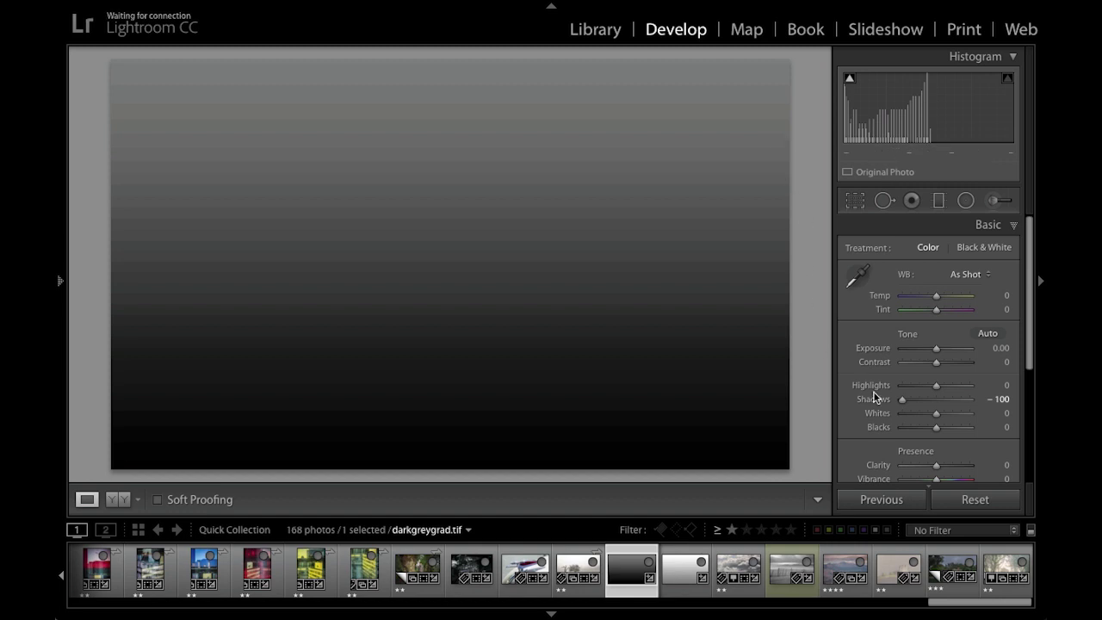
pyautogui.moveTo(901, 398); pyautogui.dragTo(967, 400)
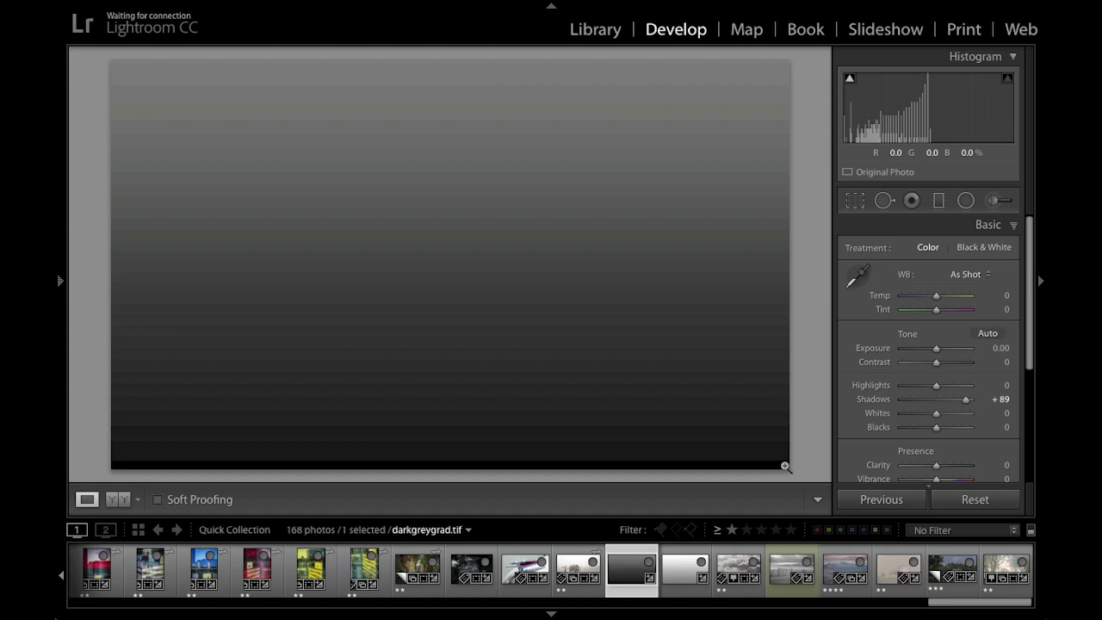
pyautogui.doubleClick(967, 400)
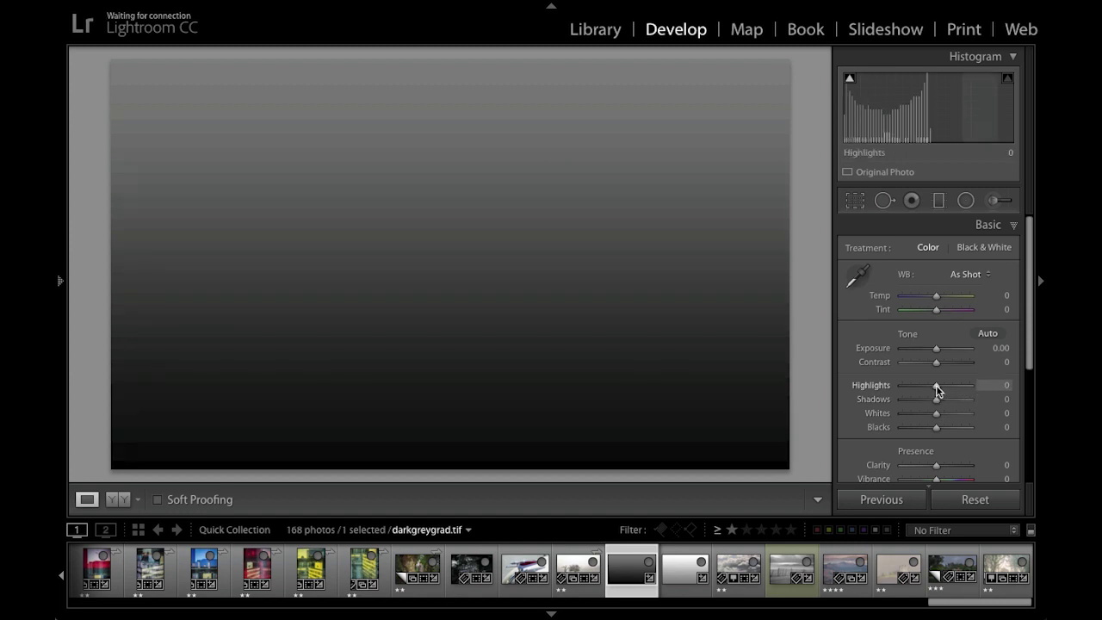
# - Test Highlights on the dark gradient at -62 and +56, and reset it to 0
pyautogui.moveTo(936, 386); pyautogui.dragTo(915, 384)
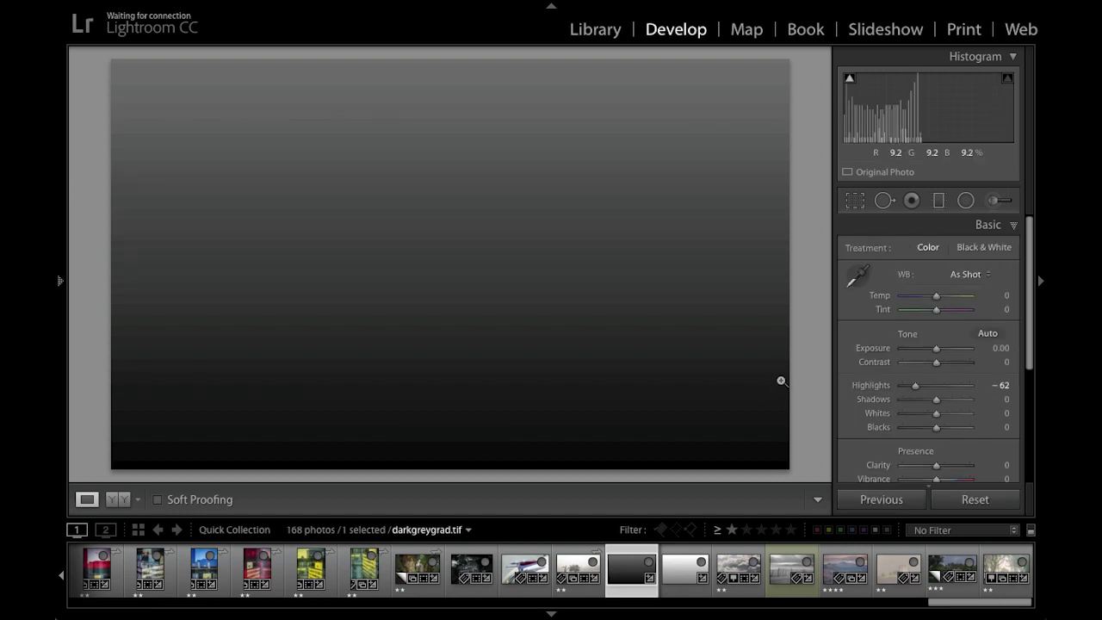
pyautogui.moveTo(915, 385); pyautogui.dragTo(956, 389)
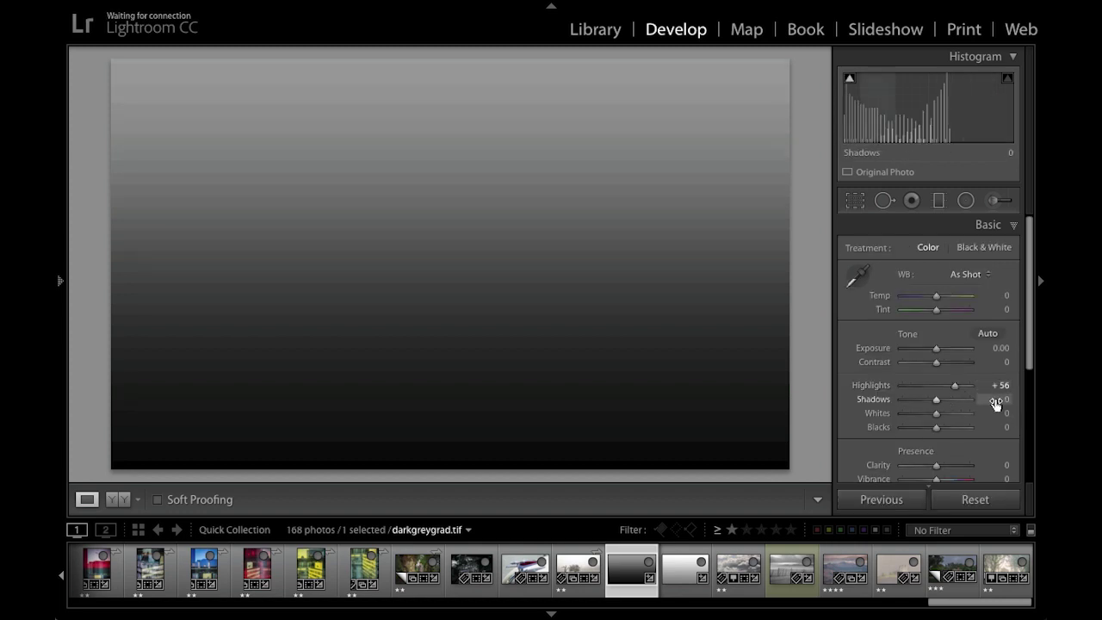
pyautogui.doubleClick(953, 385)
# - On lightgreygrad.tif, test Highlights at -73 and +65, and reset it to 0
pyautogui.click(688, 565)
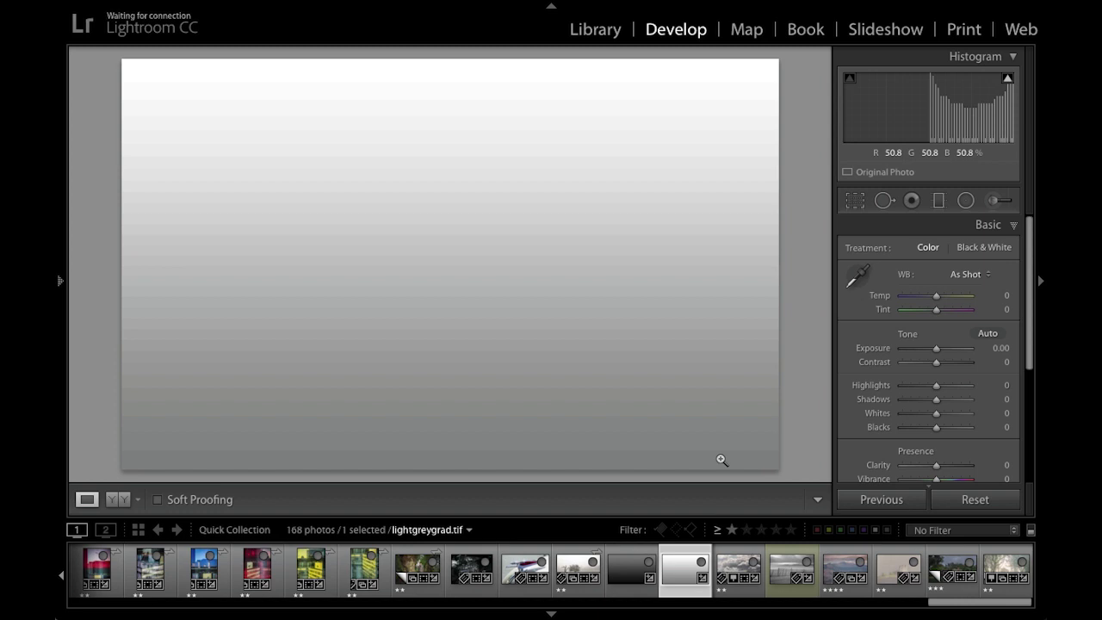
pyautogui.moveTo(936, 389); pyautogui.dragTo(912, 389)
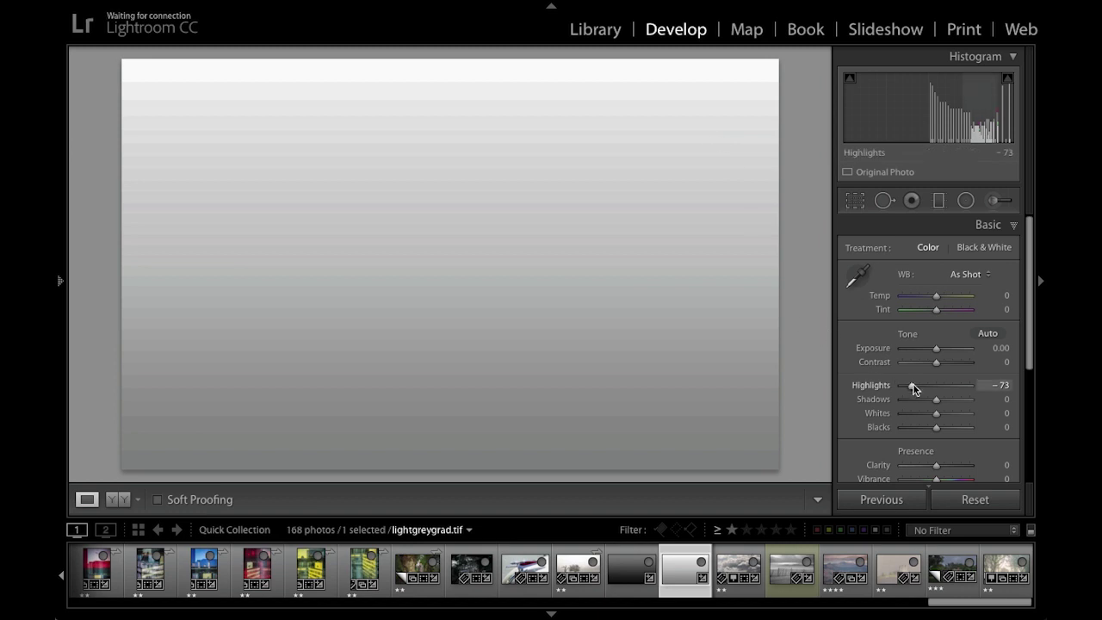
pyautogui.moveTo(910, 386); pyautogui.dragTo(948, 388)
pyautogui.moveTo(951, 387); pyautogui.dragTo(961, 386)
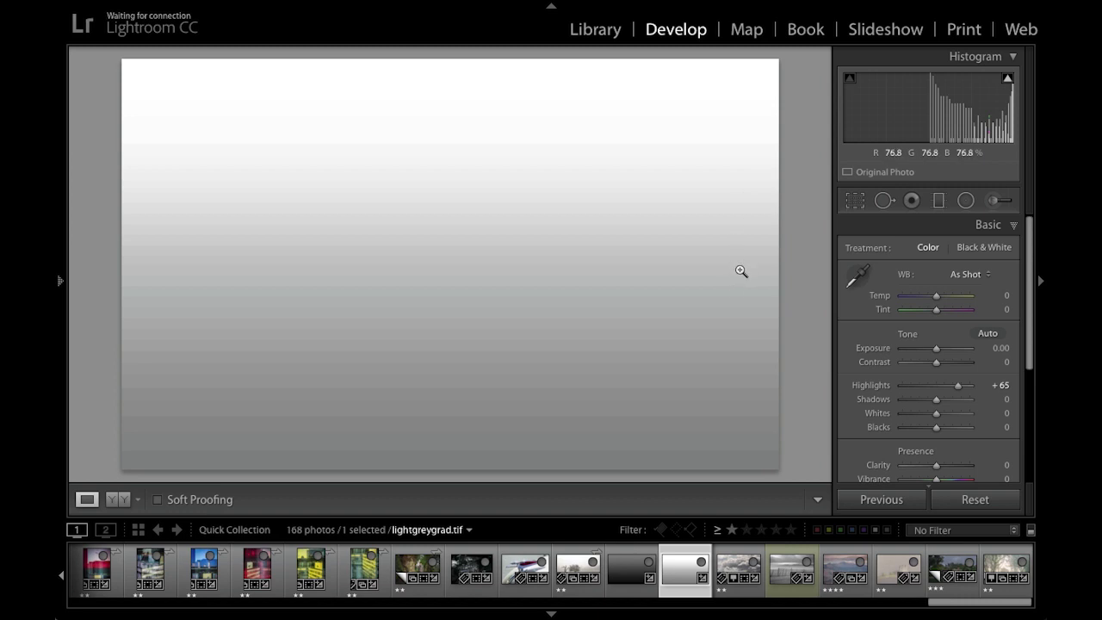
pyautogui.doubleClick(958, 385)
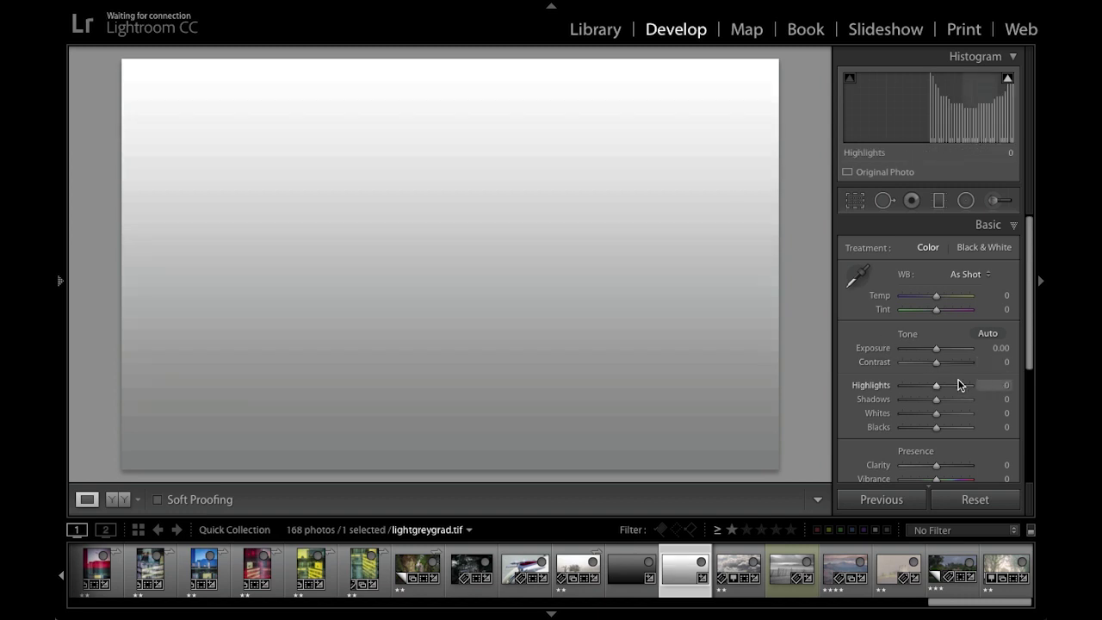
# - Lower Whites on the light gradient to -89, and raise it to +100
pyautogui.moveTo(938, 417); pyautogui.dragTo(905, 418)
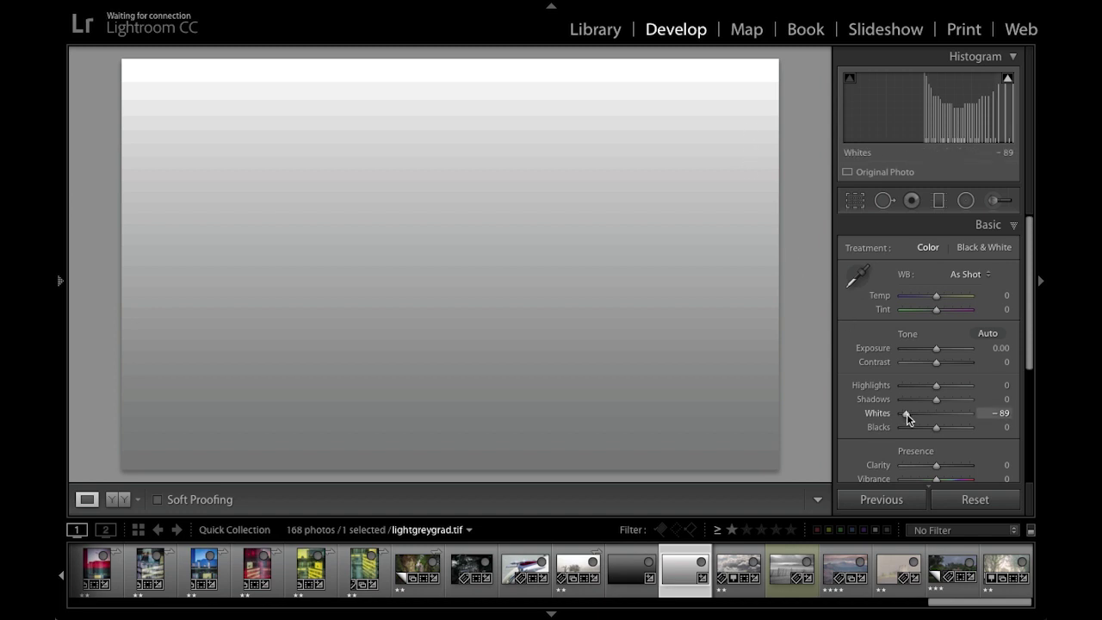
pyautogui.moveTo(906, 413); pyautogui.dragTo(977, 415)
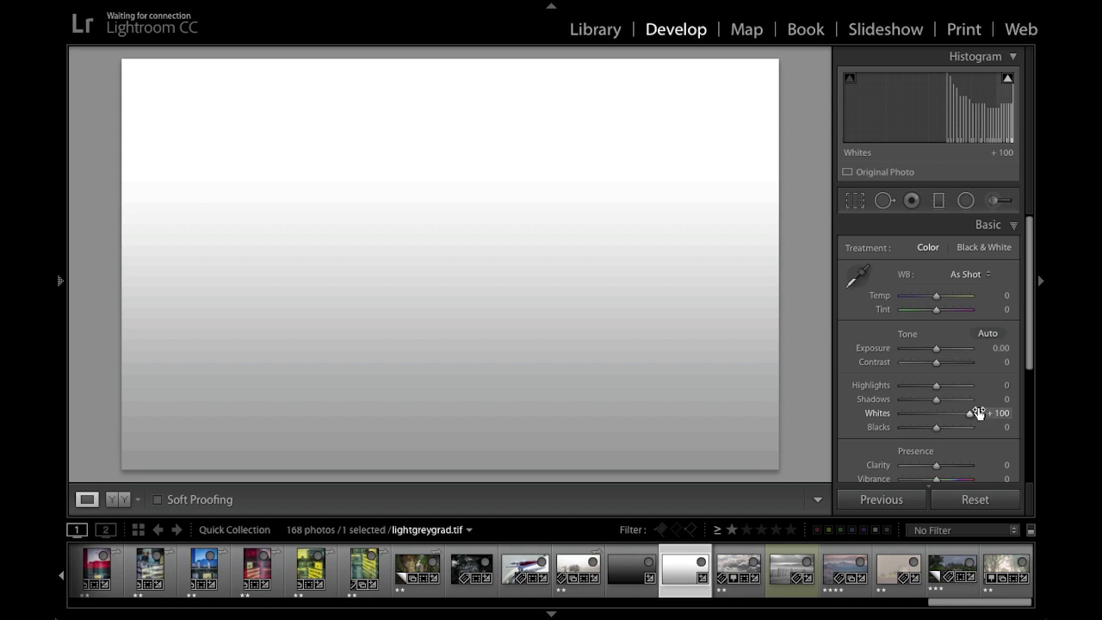
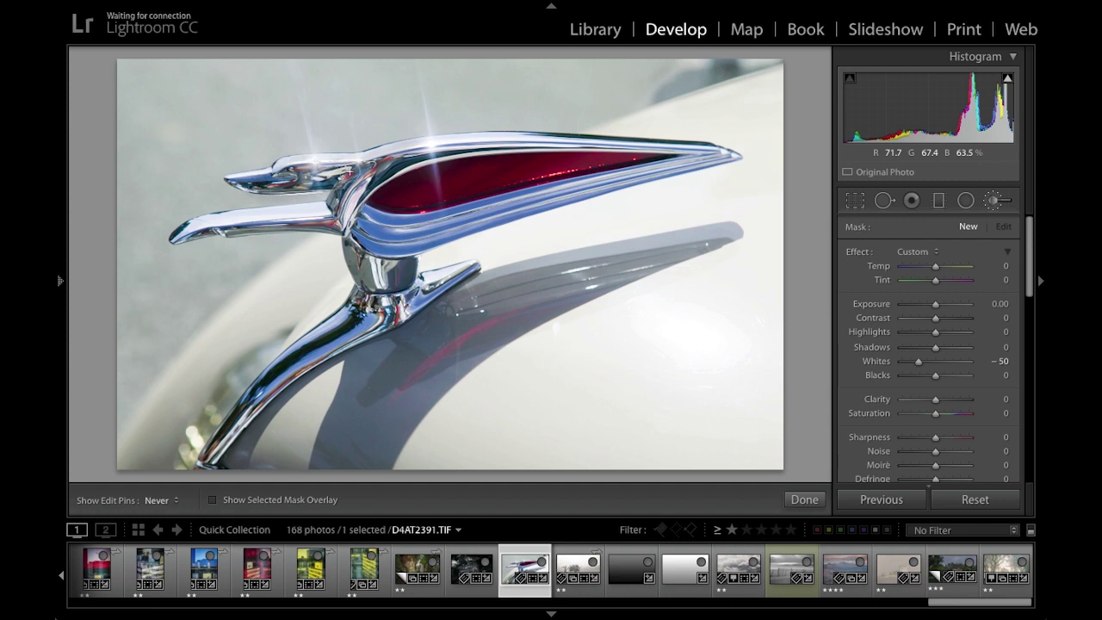
# - Brush the Whites -50 adjustment over the chrome hood ornament, from its head along the body to the tail tip
pyautogui.moveTo(362, 198); pyautogui.dragTo(307, 210)
pyautogui.press('h')
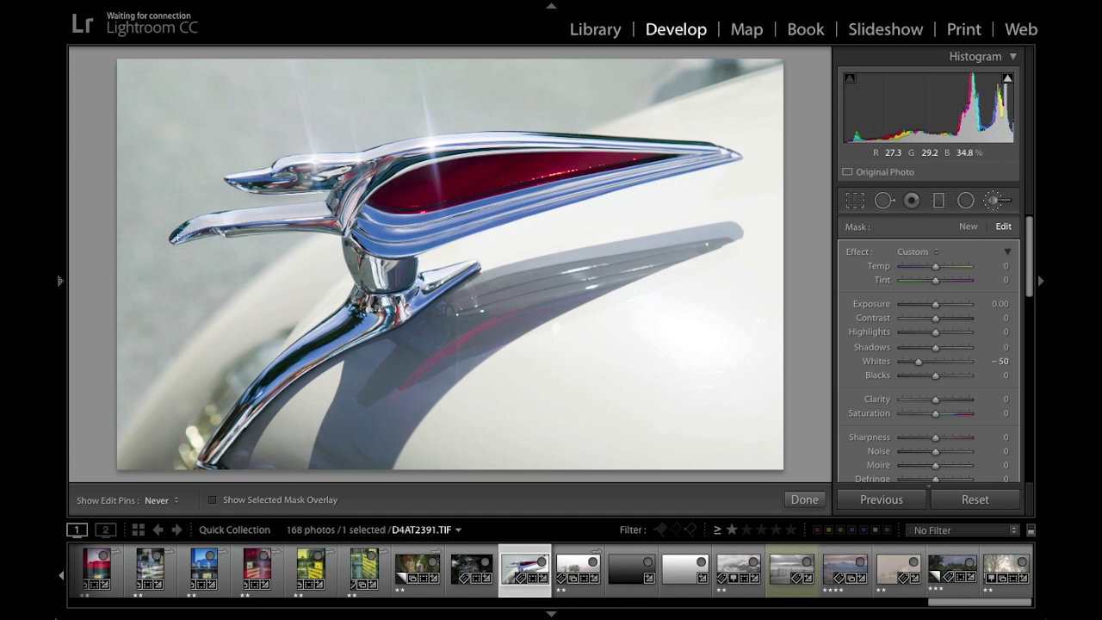
pyautogui.press('h')
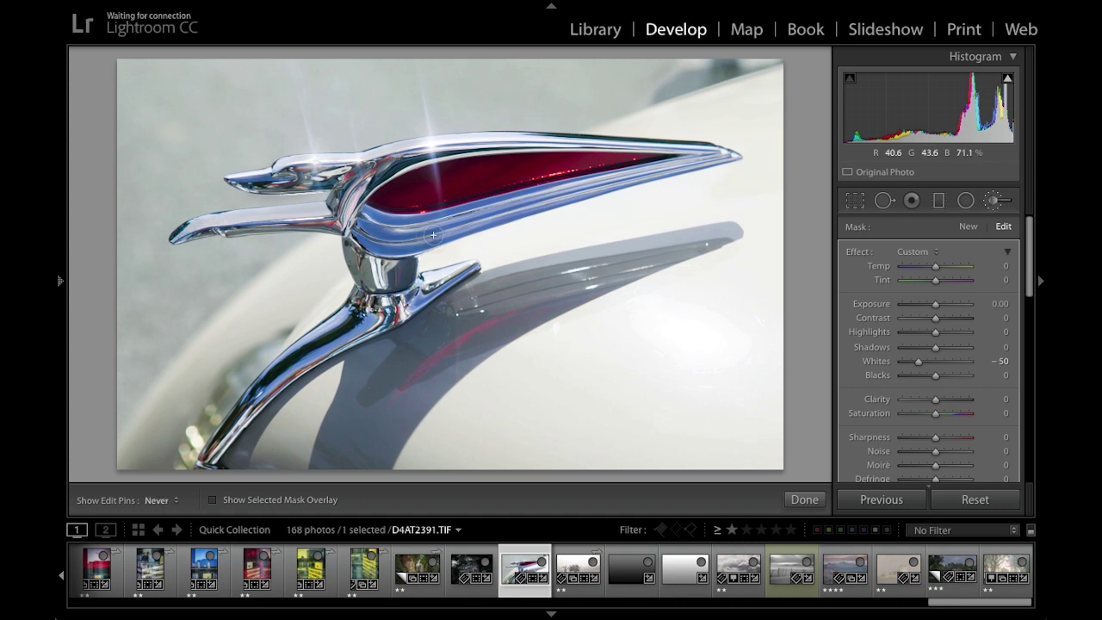
pyautogui.press('h')
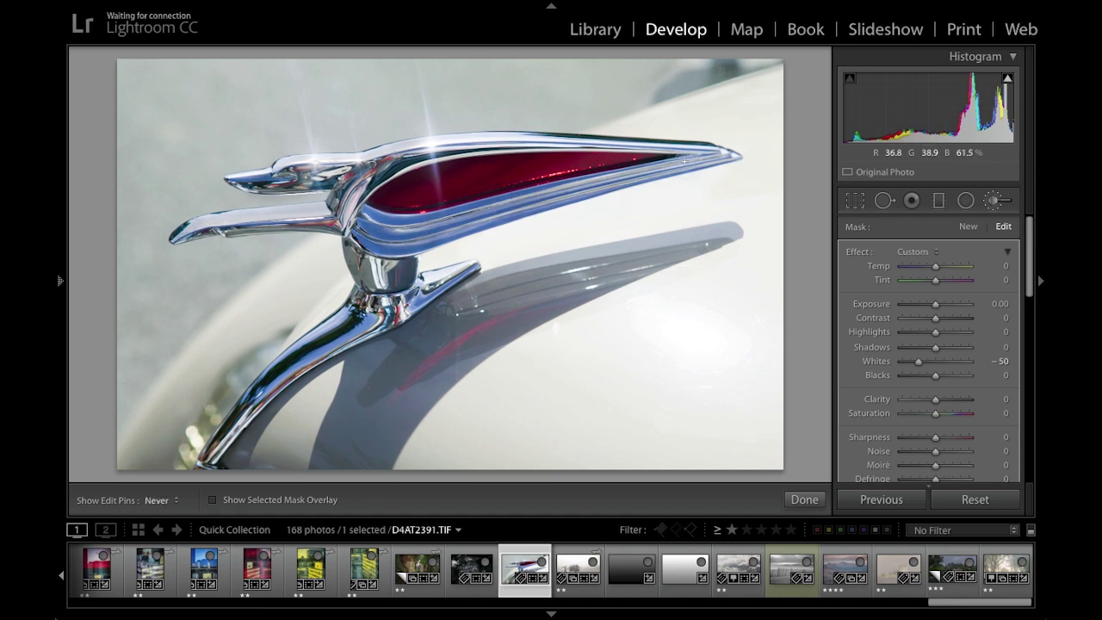
pyautogui.moveTo(396, 156); pyautogui.dragTo(725, 156)
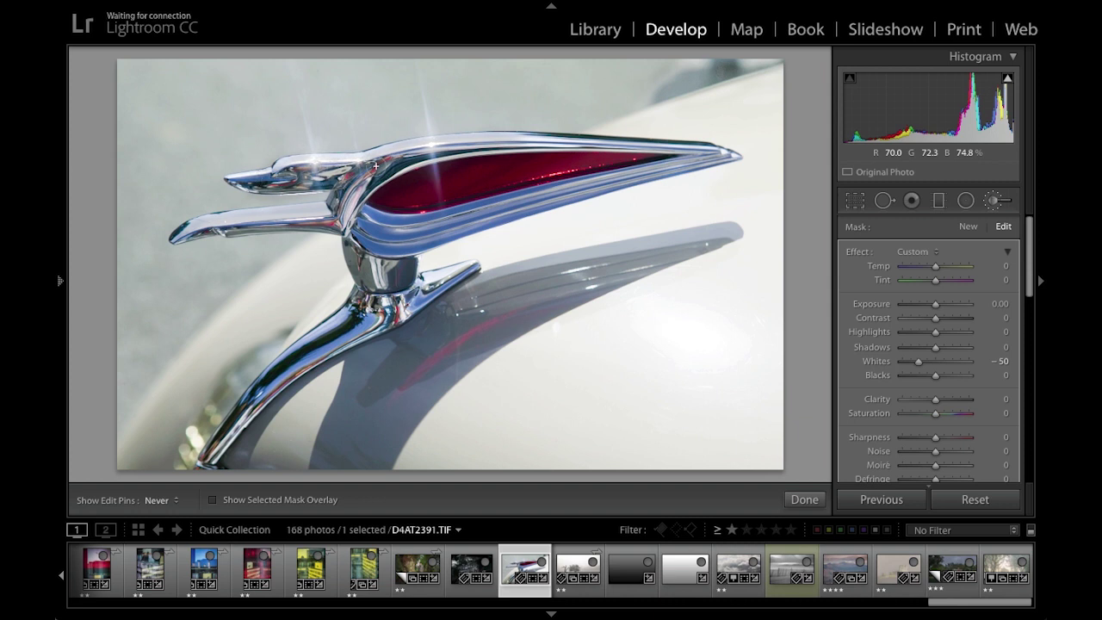
# - Toggle the visibility of the brush edit pins on the hood ornament photo, leaving it at Auto
pyautogui.press('h')
pyautogui.press('alt')
pyautogui.press('h')
pyautogui.press('h')
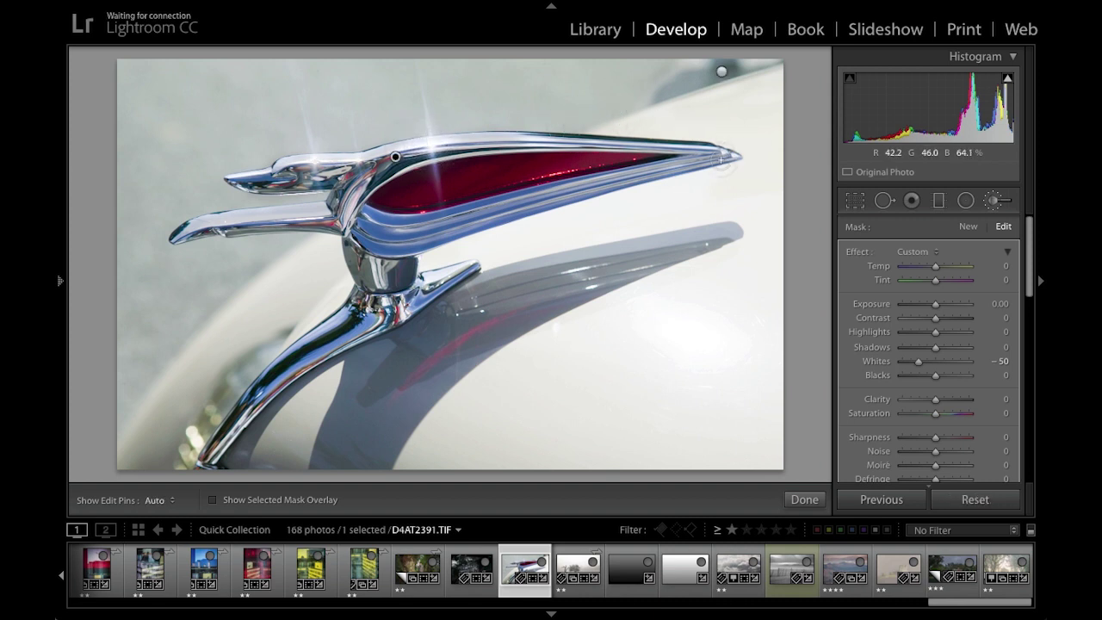
pyautogui.press('alt')
pyautogui.press('h')
pyautogui.press('h')
pyautogui.press('h')
pyautogui.press('h')
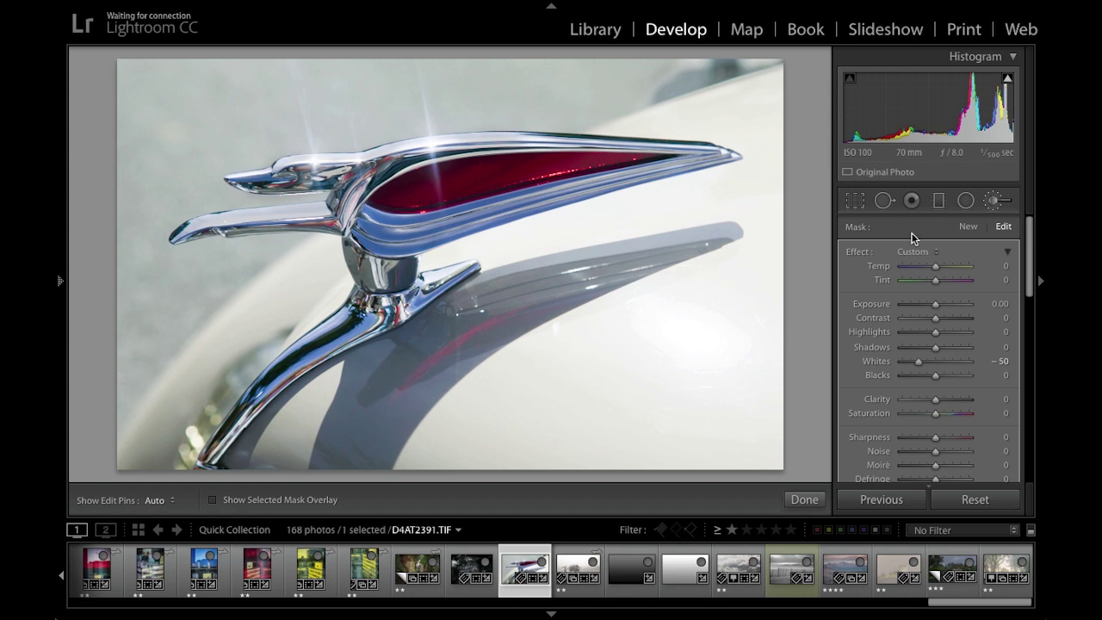
# - Turn the brush adjustments off and back on to compare the hood ornament photo before and after
pyautogui.scroll(-5, 1027, 265)
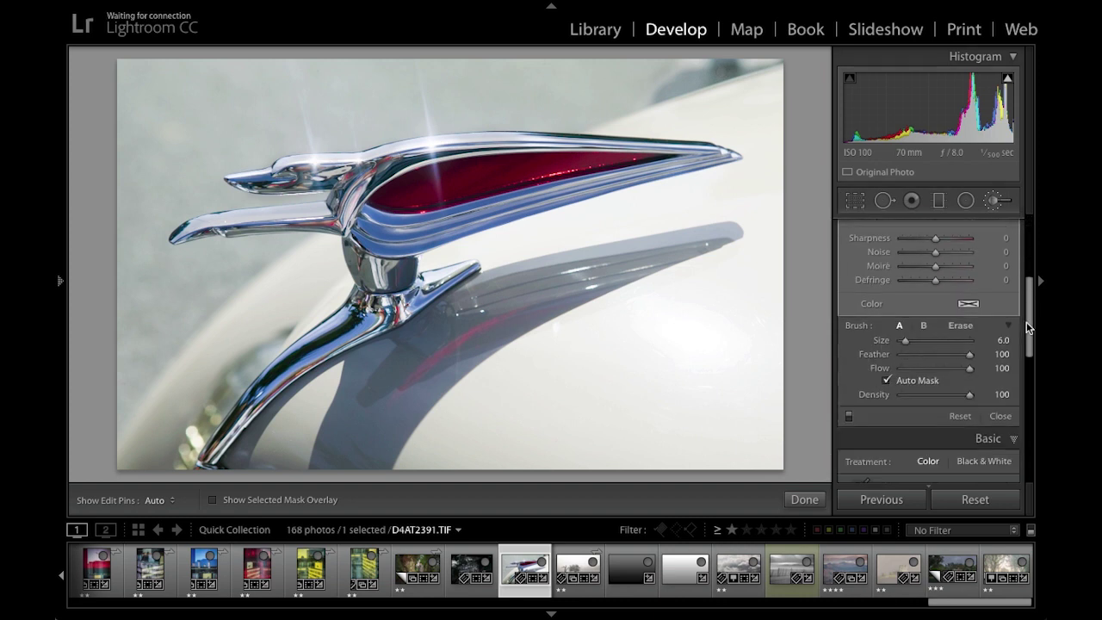
pyautogui.click(848, 402)
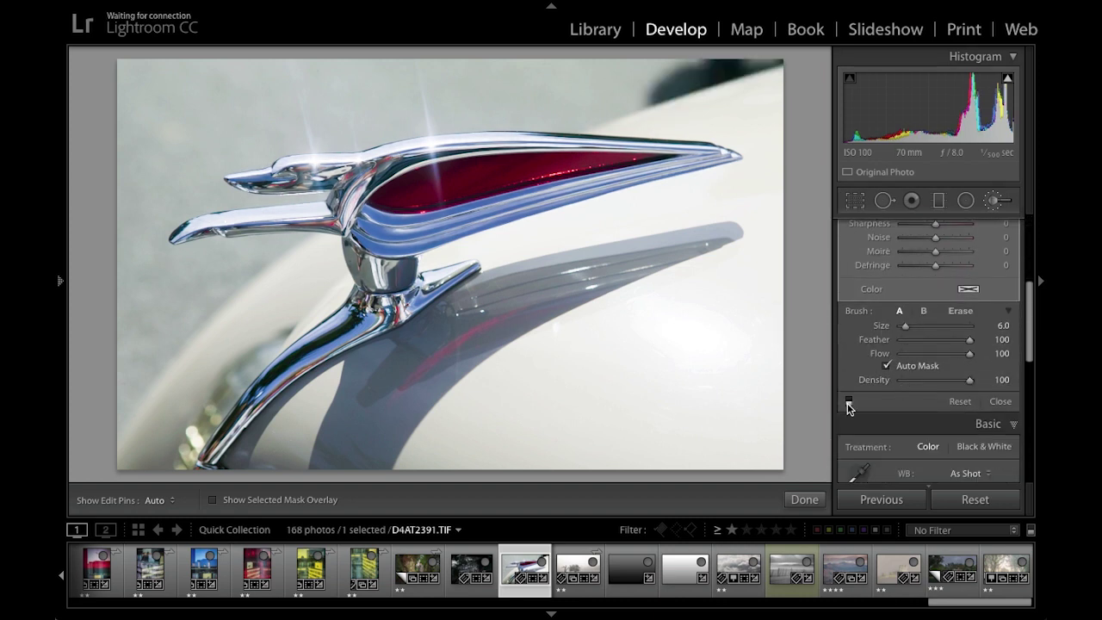
pyautogui.click(848, 403)
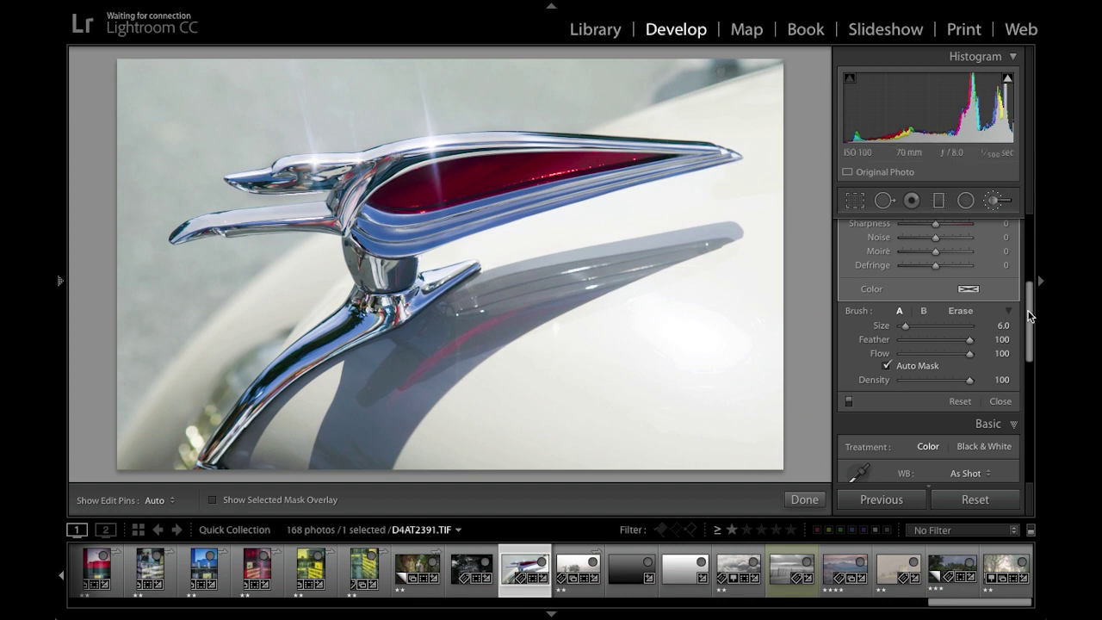
pyautogui.scroll(5, 1029, 316)
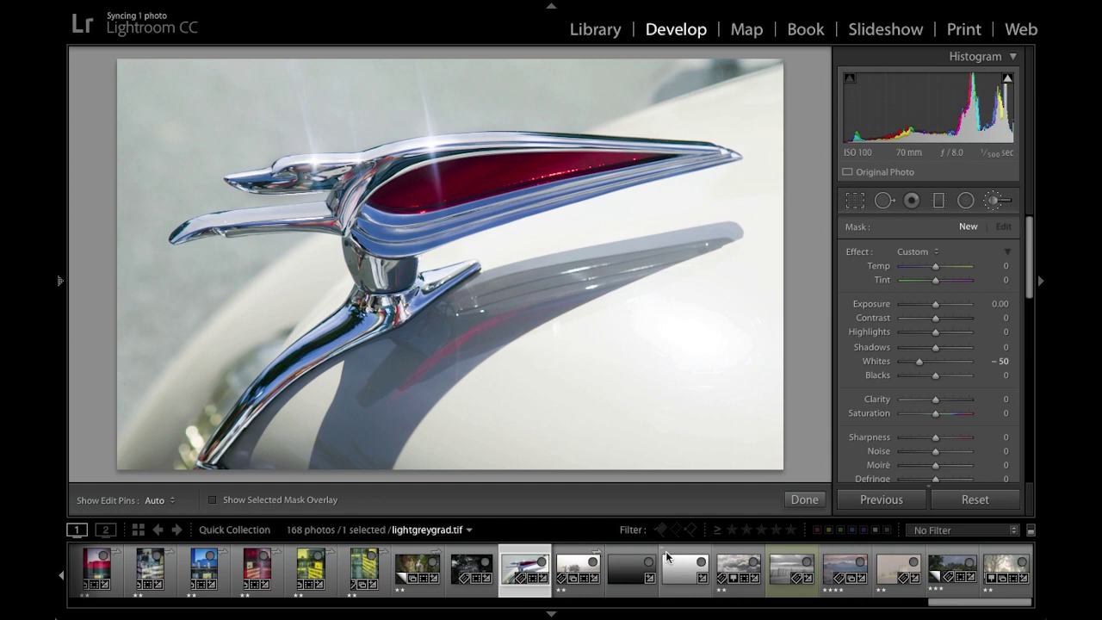
# - For a new Adjustment Brush mask on _DSC7763.ARW, reset Whites to 0 and set Blacks to -49
pyautogui.click(578, 569)
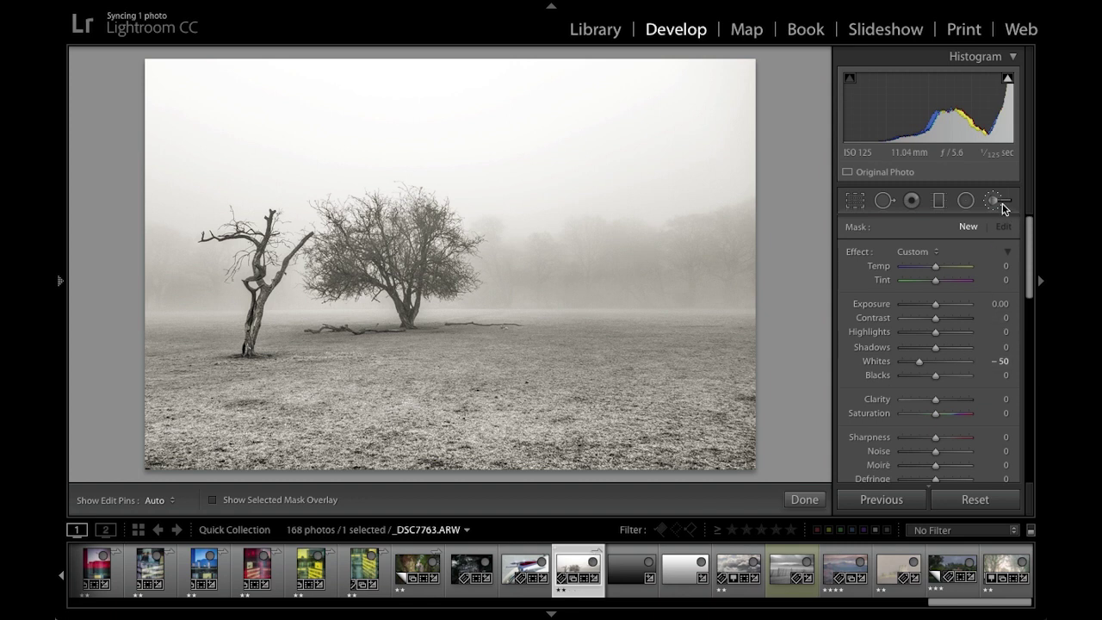
pyautogui.doubleClick(921, 361)
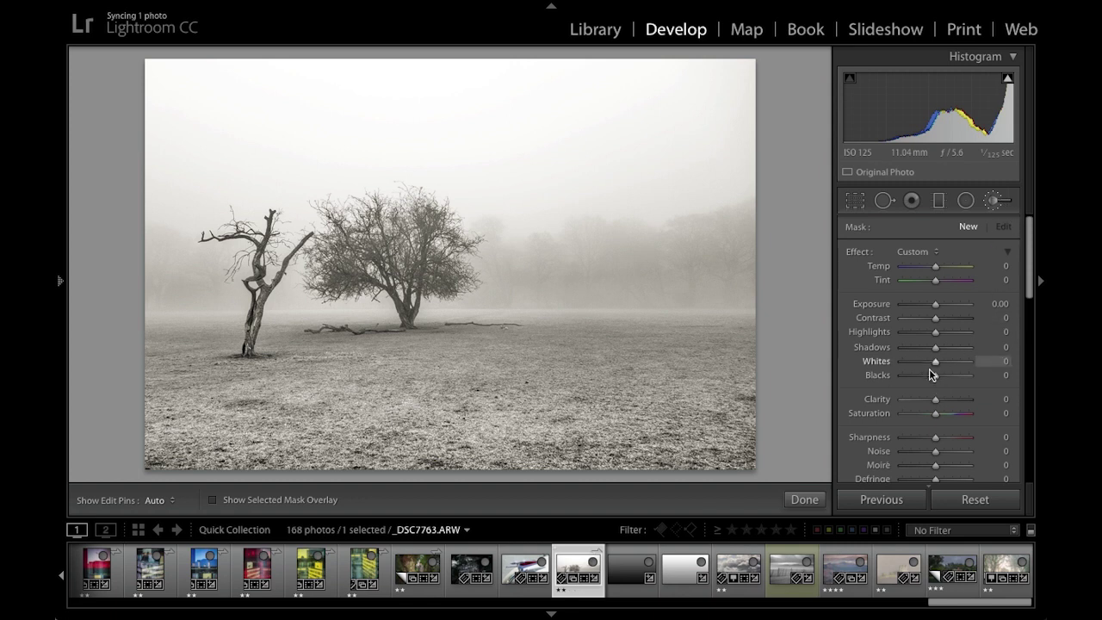
pyautogui.moveTo(936, 376); pyautogui.dragTo(921, 380)
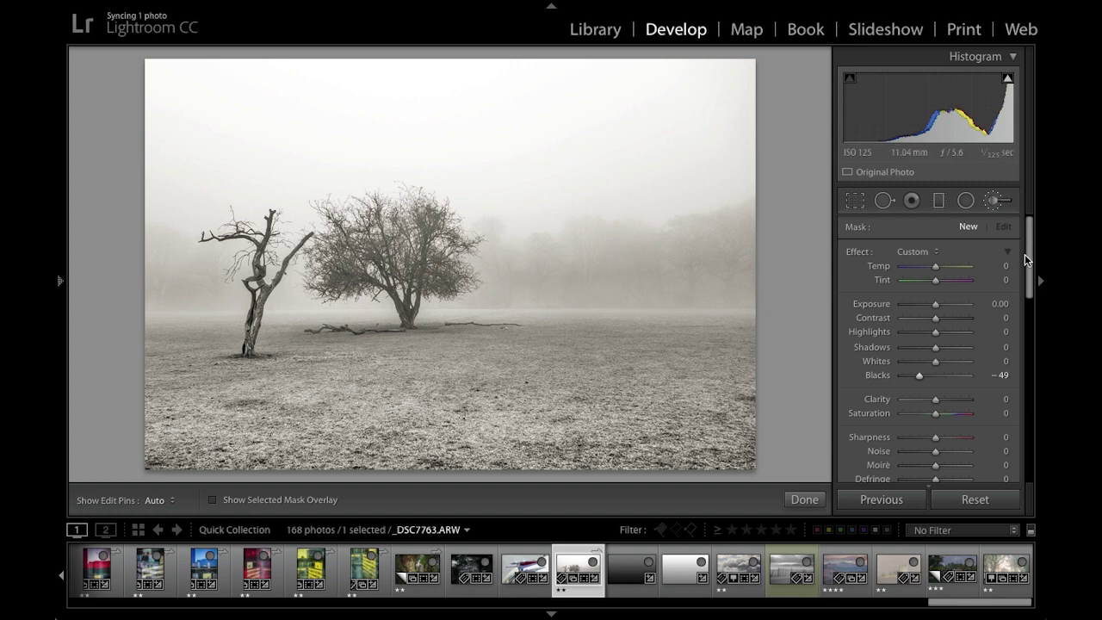
# - Hide the edit pins and brush the Blacks -49 adjustment over the branches and trunk of the large bushy tree
pyautogui.scroll(-5, 1031, 260)
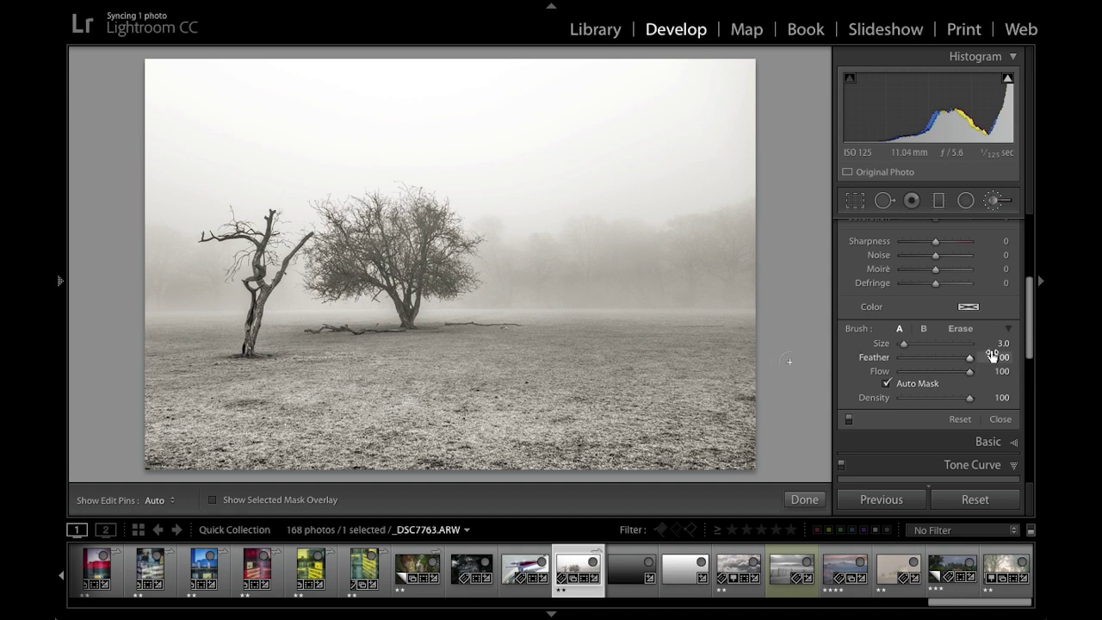
pyautogui.moveTo(1028, 338); pyautogui.dragTo(1036, 311)
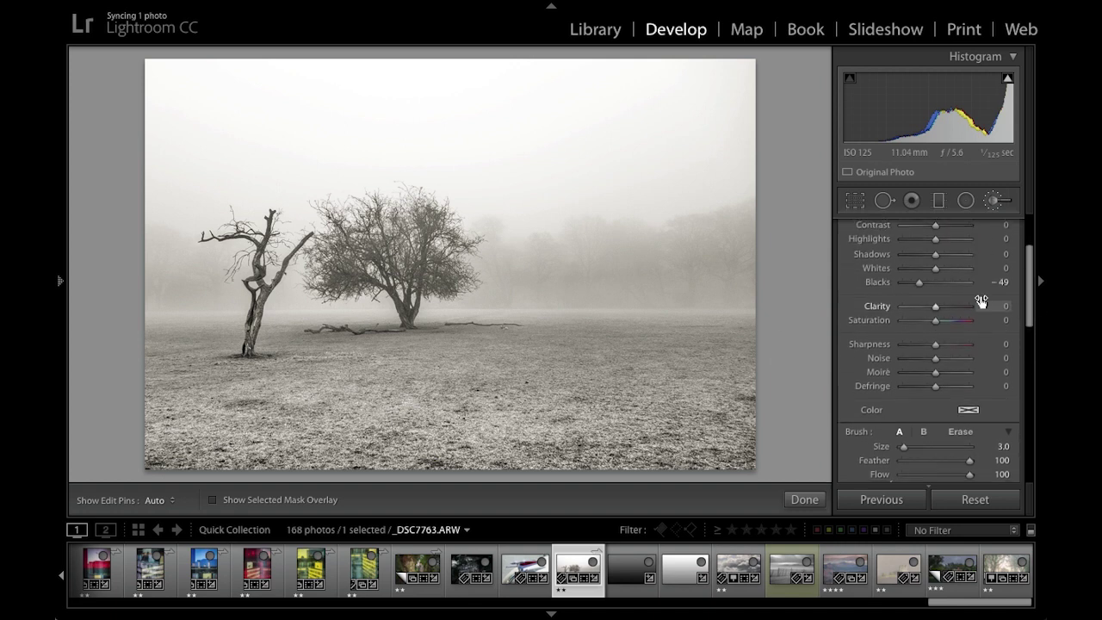
pyautogui.press('h')
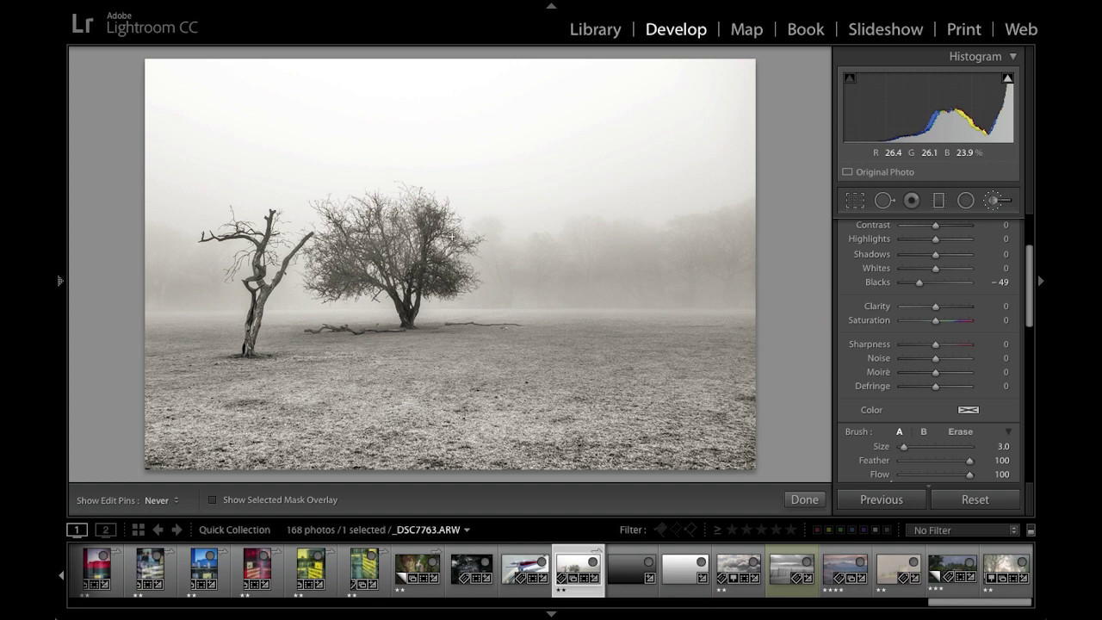
pyautogui.moveTo(422, 262)
pyautogui.mouseDown()
pyautogui.moveTo(396, 225)
pyautogui.moveTo(395, 272)
pyautogui.moveTo(403, 259)
pyautogui.moveTo(371, 227)
pyautogui.moveTo(369, 237)
pyautogui.moveTo(351, 232)
pyautogui.moveTo(352, 251)
pyautogui.moveTo(345, 235)
pyautogui.moveTo(348, 261)
pyautogui.moveTo(337, 247)
pyautogui.moveTo(345, 281)
pyautogui.moveTo(335, 265)
pyautogui.moveTo(327, 286)
pyautogui.moveTo(343, 284)
pyautogui.moveTo(350, 266)
pyautogui.moveTo(351, 279)
pyautogui.moveTo(350, 258)
pyautogui.moveTo(376, 284)
pyautogui.mouseUp()
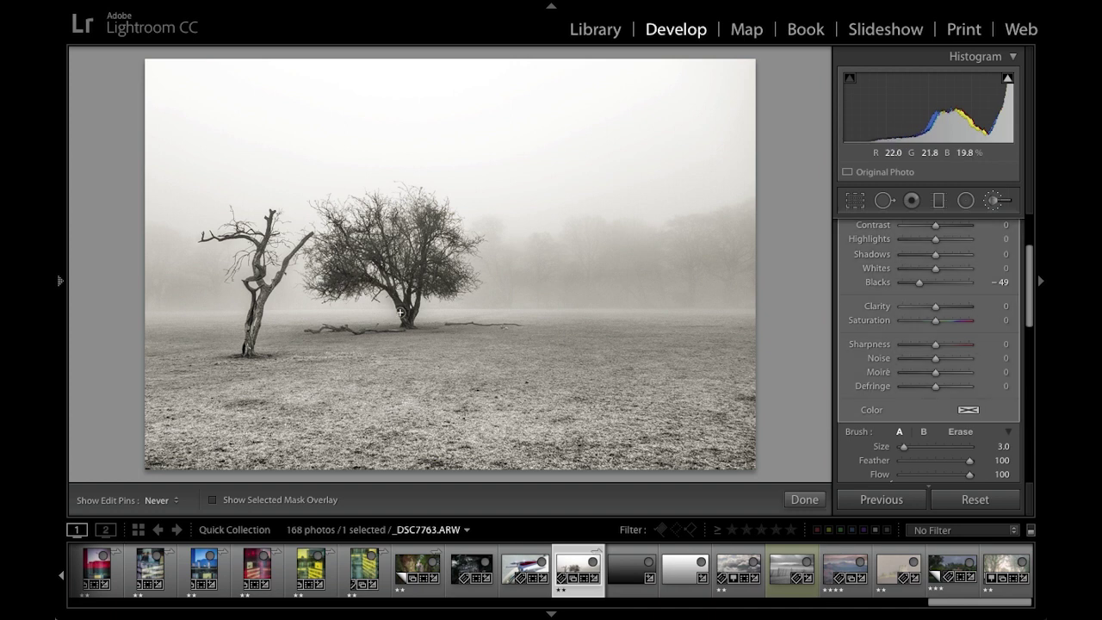
# - Brush the same Blacks adjustment over the bare dead tree down to its trunk base, leaving the edit pins at Auto
pyautogui.press('h')
pyautogui.moveTo(271, 294)
pyautogui.mouseDown()
pyautogui.moveTo(248, 352)
pyautogui.moveTo(257, 306)
pyautogui.mouseUp()
pyautogui.press('h')
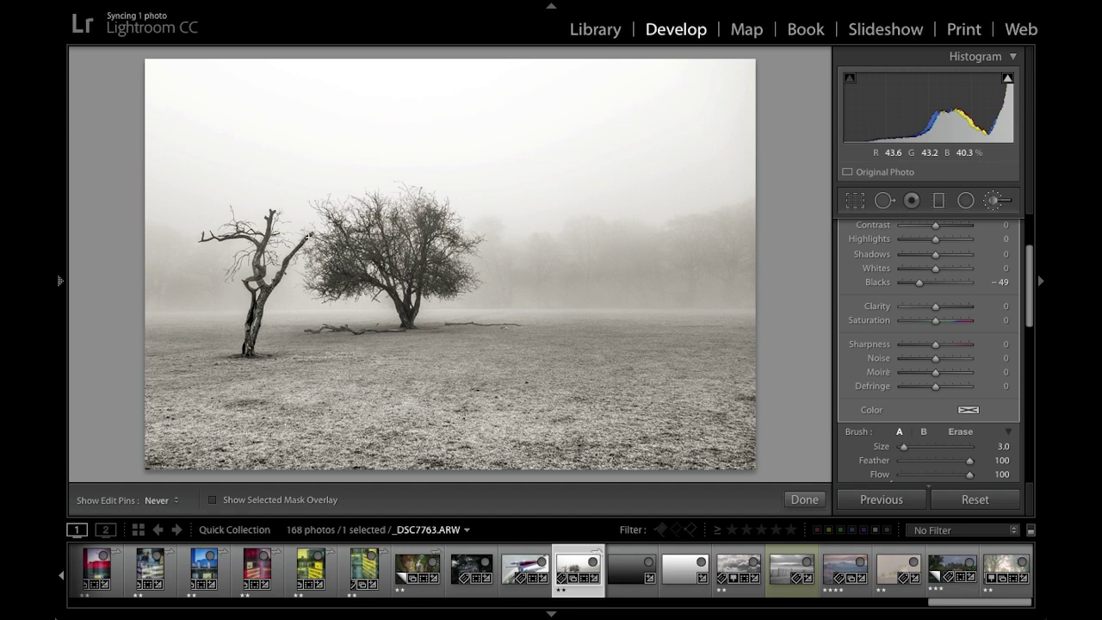
pyautogui.moveTo(260, 288)
pyautogui.mouseDown()
pyautogui.moveTo(269, 220)
pyautogui.moveTo(260, 250)
pyautogui.moveTo(253, 241)
pyautogui.moveTo(249, 351)
pyautogui.mouseUp()
pyautogui.press('h')
pyautogui.press('h')
pyautogui.press('h')
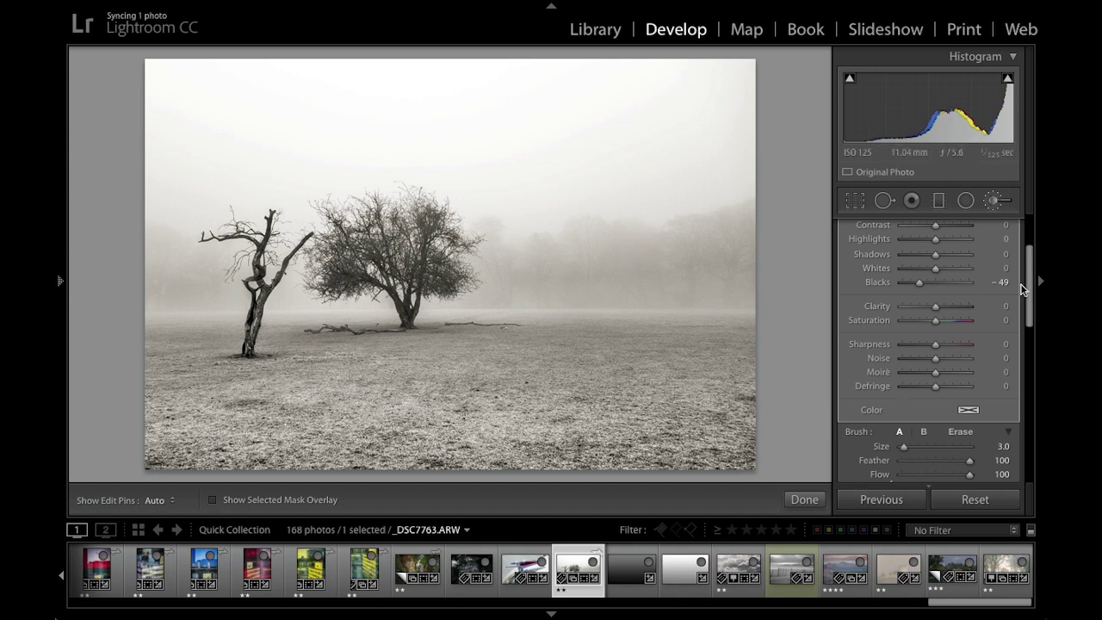
# - Turn the brush adjustments off and back on to compare the foggy tree photo before and after
pyautogui.scroll(-5, 1024, 289)
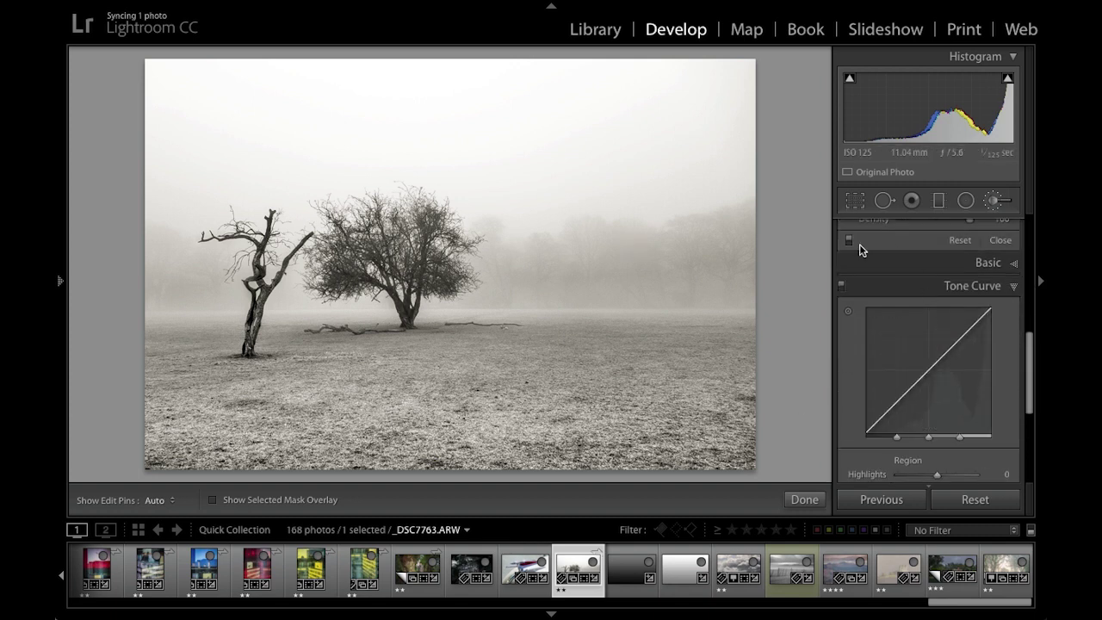
pyautogui.click(848, 241)
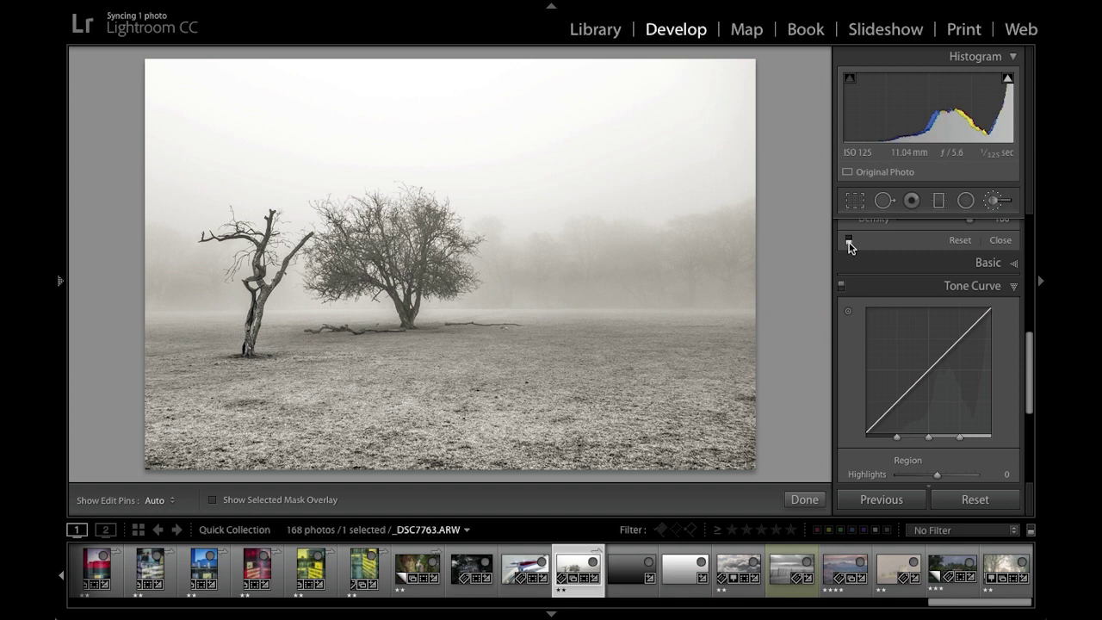
pyautogui.click(848, 241)
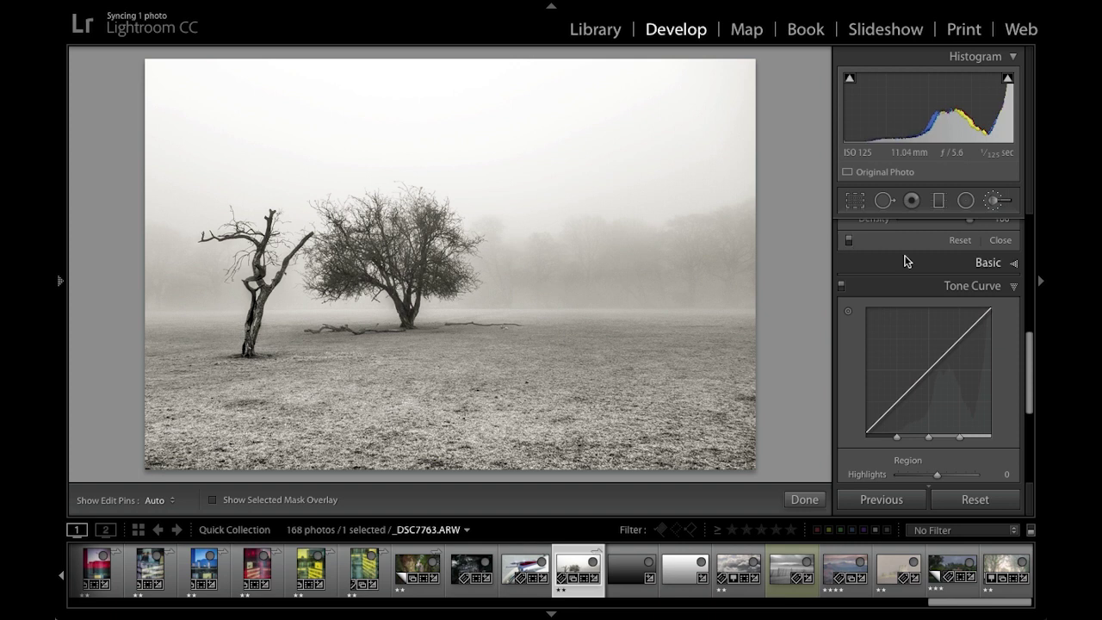
# - On _1BA0404.dng, draw a Graduated Filter downward over the cloudy sky with Exposure -0.76, Highlights -54 and Whites 100
pyautogui.moveTo(1029, 352); pyautogui.dragTo(1035, 227)
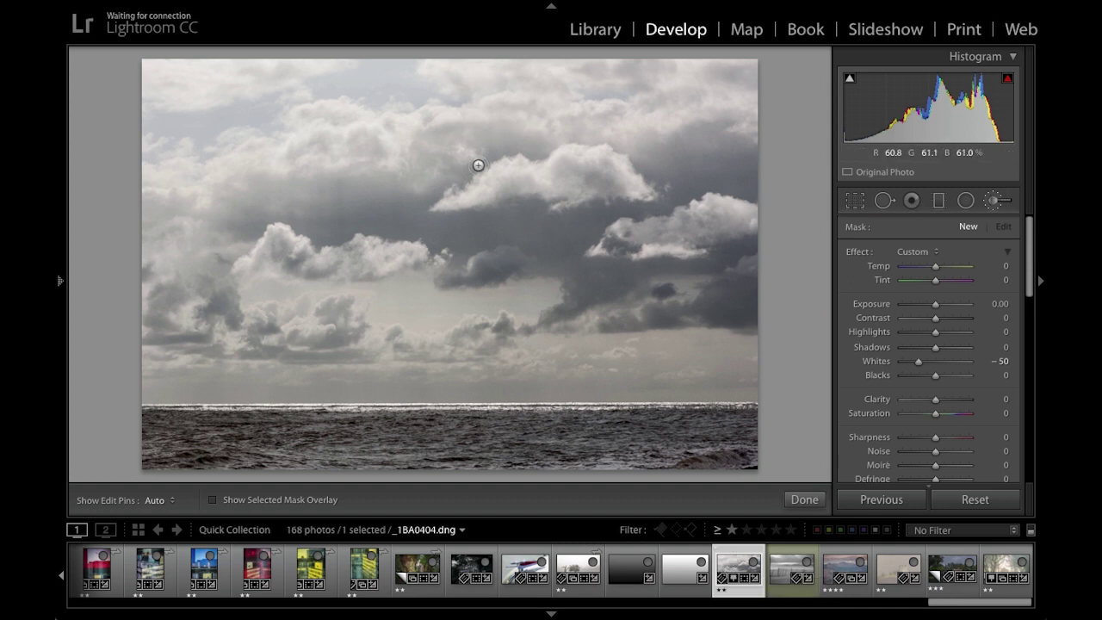
pyautogui.click(938, 202)
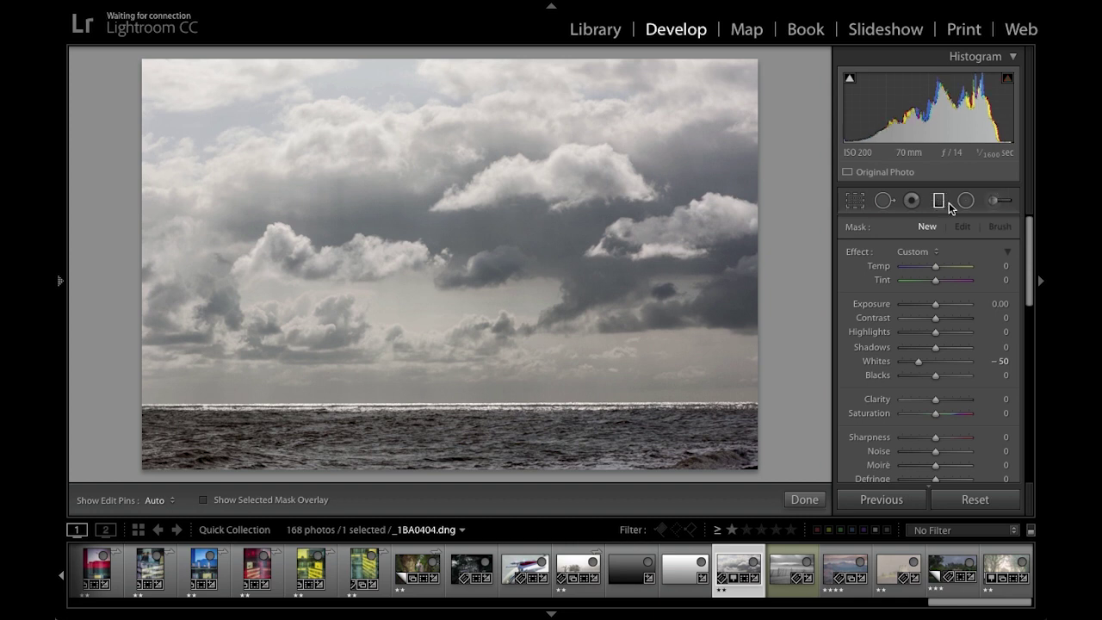
pyautogui.moveTo(443, 161); pyautogui.dragTo(445, 298)
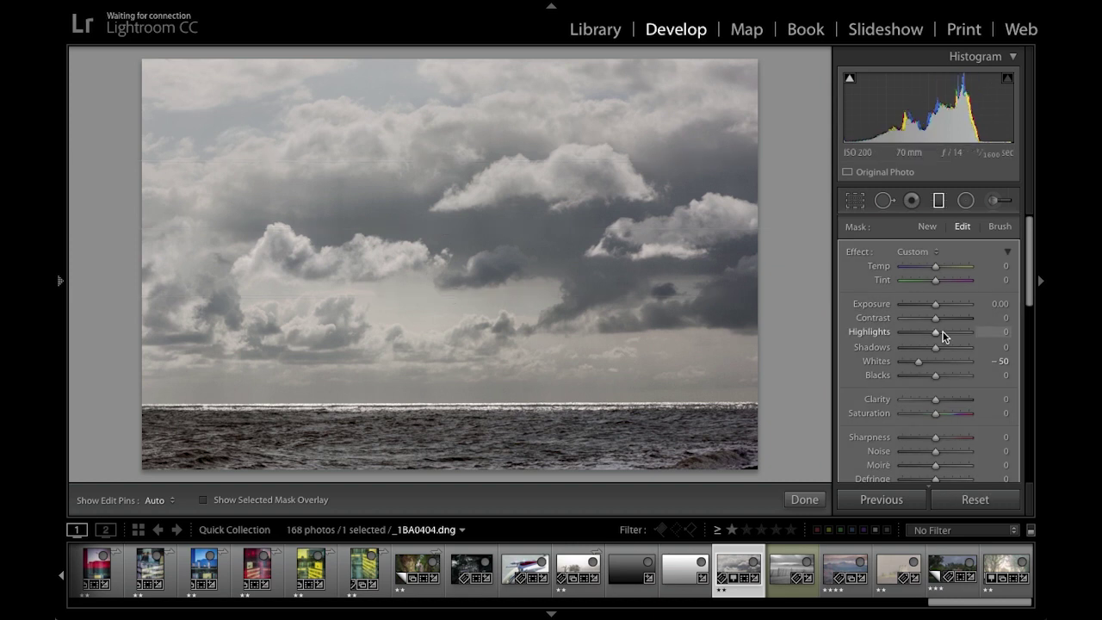
pyautogui.moveTo(935, 308)
pyautogui.mouseDown()
pyautogui.moveTo(955, 330)
pyautogui.moveTo(913, 330)
pyautogui.moveTo(954, 334)
pyautogui.moveTo(942, 328)
pyautogui.moveTo(952, 363)
pyautogui.moveTo(927, 330)
pyautogui.moveTo(914, 332)
pyautogui.moveTo(932, 306)
pyautogui.mouseUp()
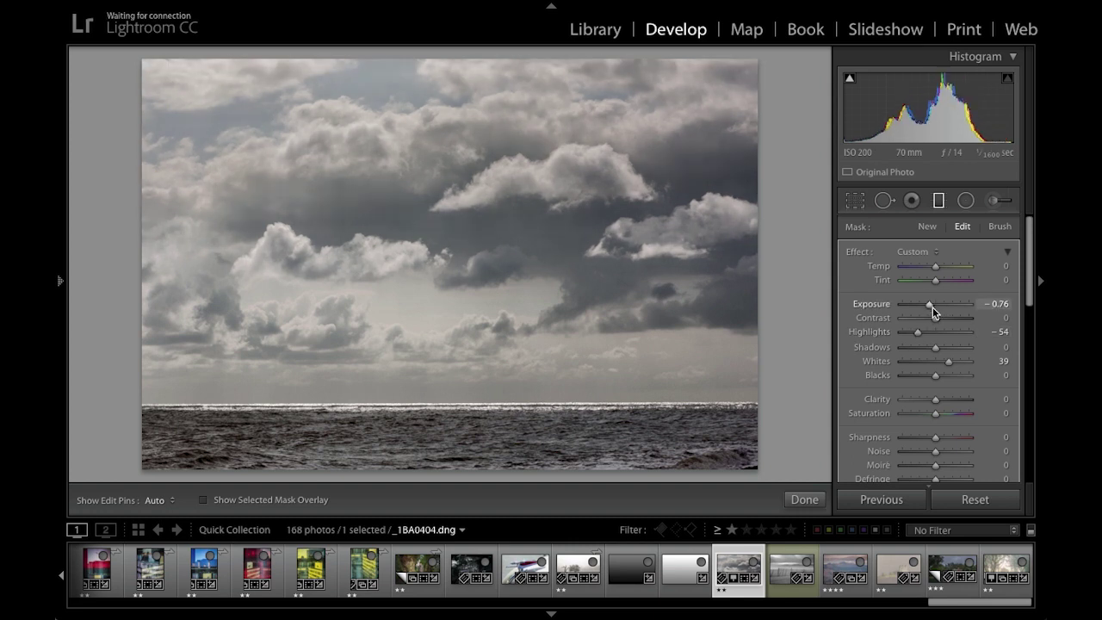
pyautogui.moveTo(948, 361); pyautogui.dragTo(971, 362)
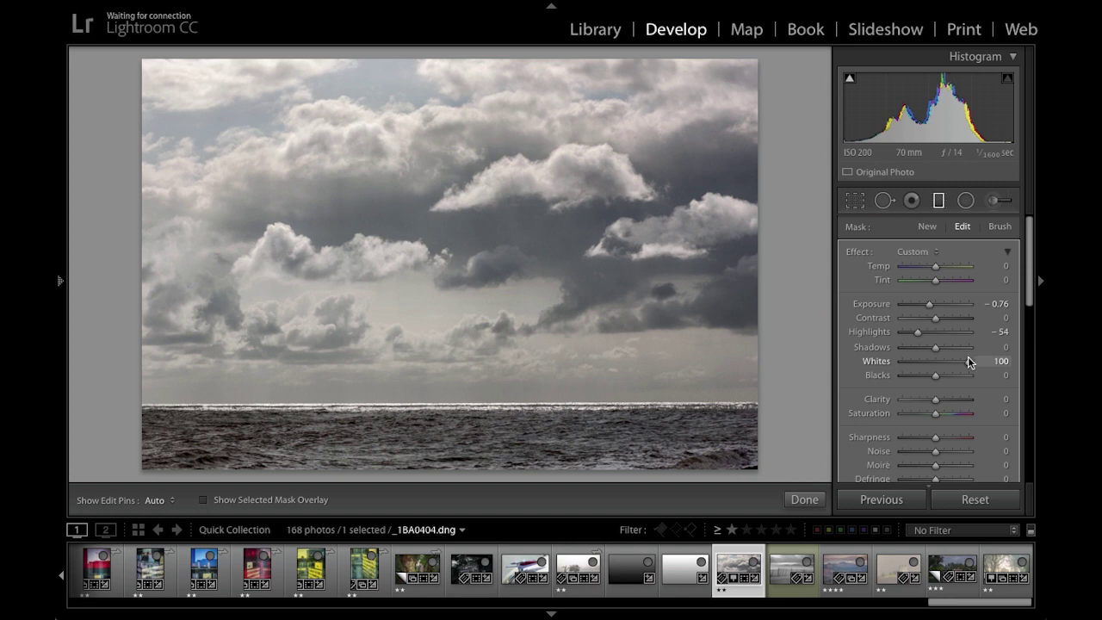
# - Turn the Graduated Filter off and back on to compare the sky before and after
pyautogui.moveTo(1029, 293); pyautogui.dragTo(1020, 349)
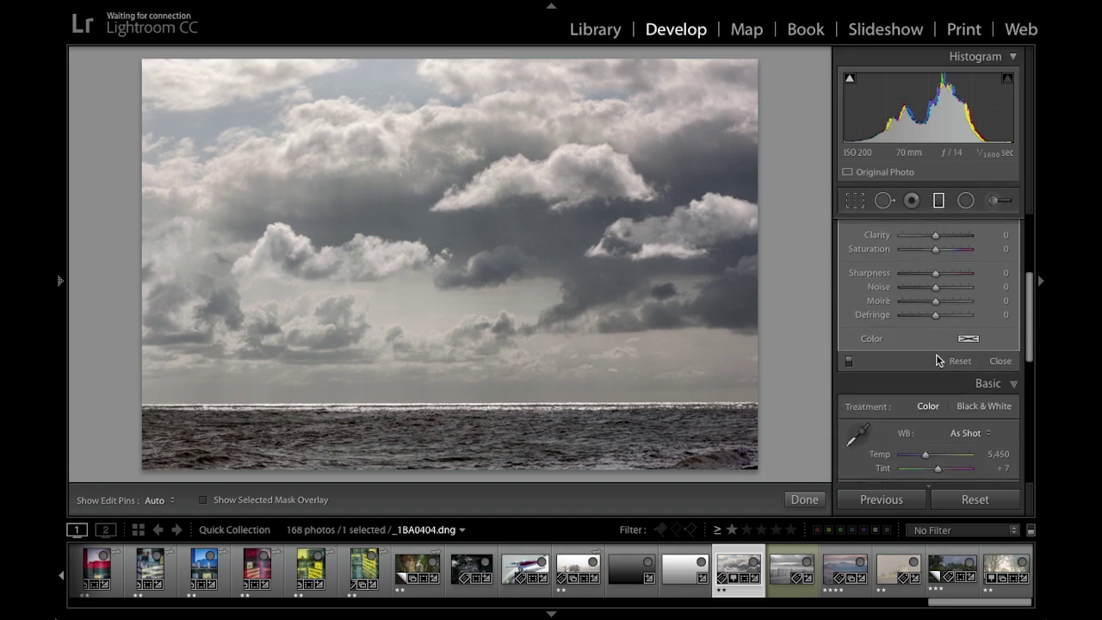
pyautogui.click(848, 361)
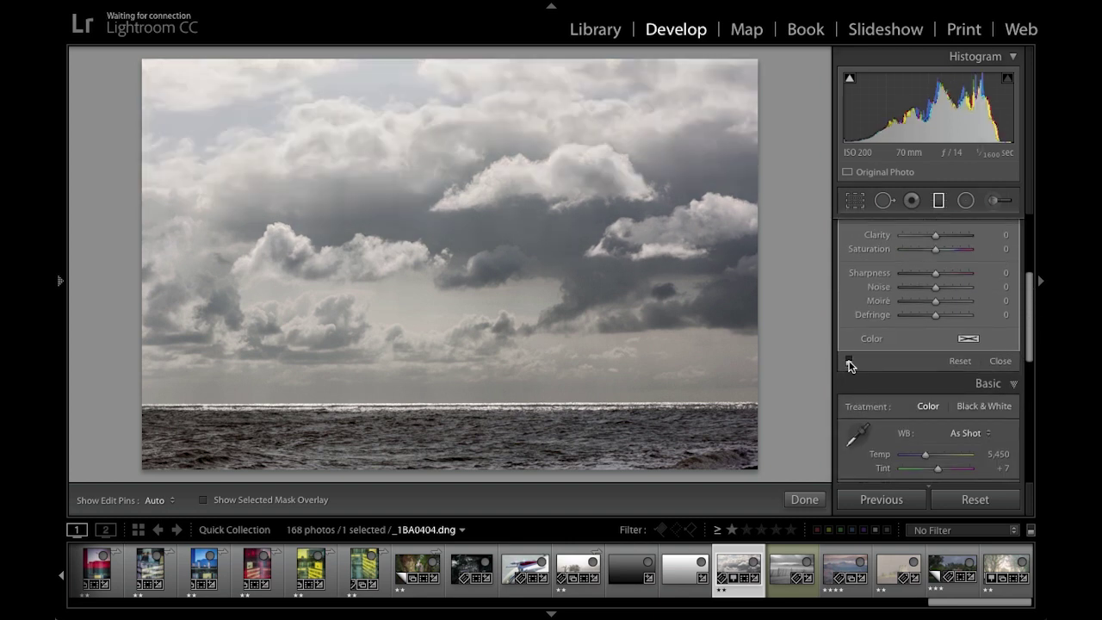
pyautogui.click(848, 362)
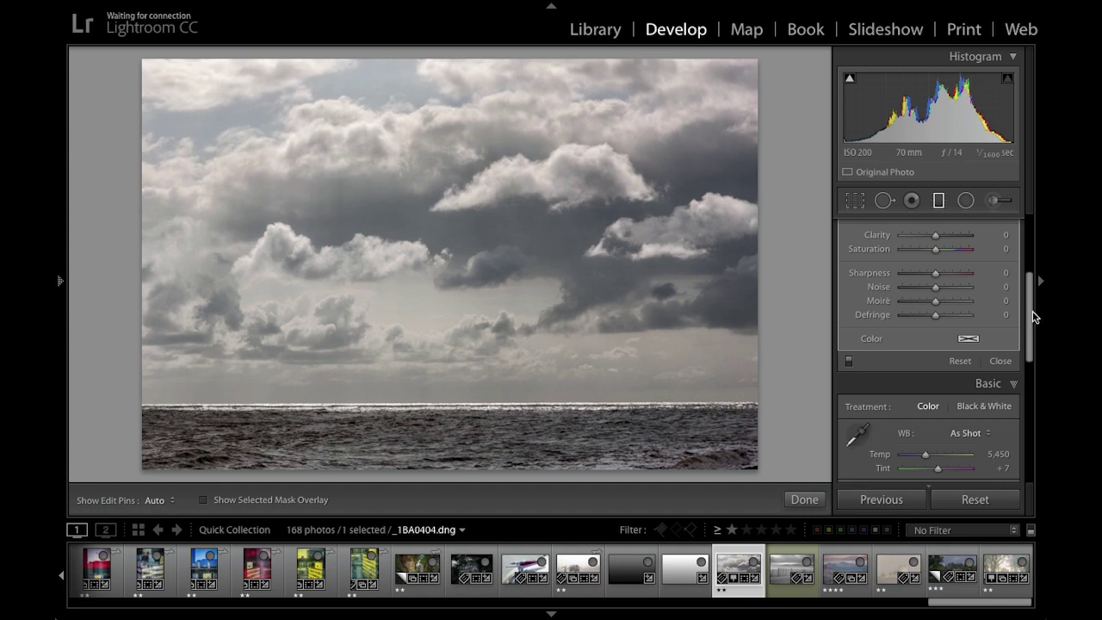
# - Set the Clarity of the sky's Graduated Filter to 10
pyautogui.moveTo(1033, 320); pyautogui.dragTo(1033, 265)
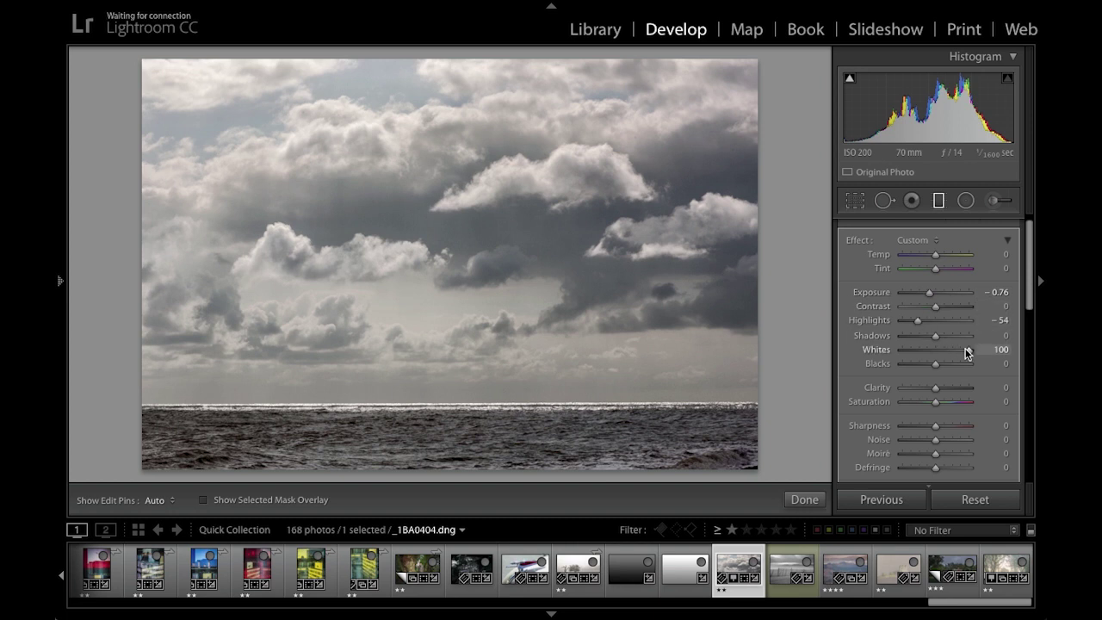
pyautogui.moveTo(445, 229)
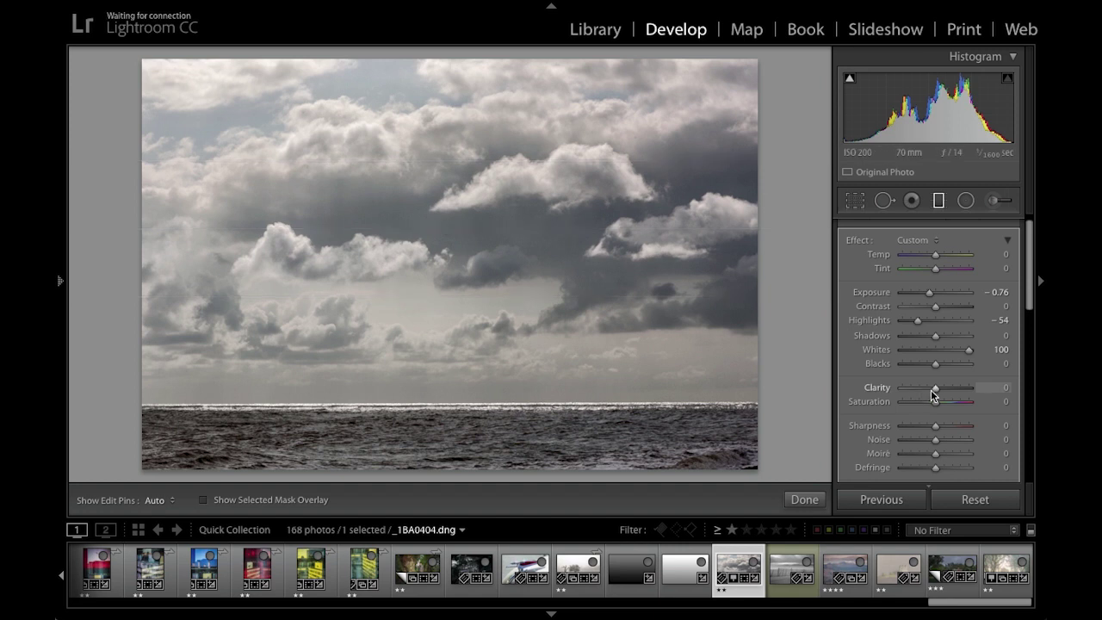
pyautogui.moveTo(936, 387)
pyautogui.mouseDown()
pyautogui.moveTo(924, 387)
pyautogui.moveTo(938, 388)
pyautogui.mouseUp()
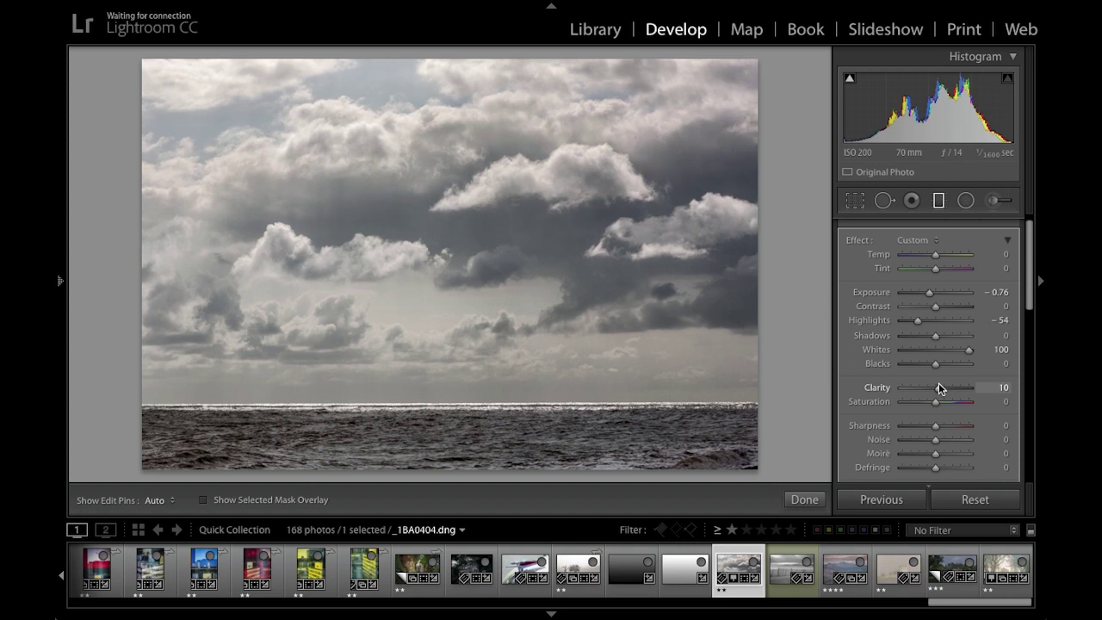